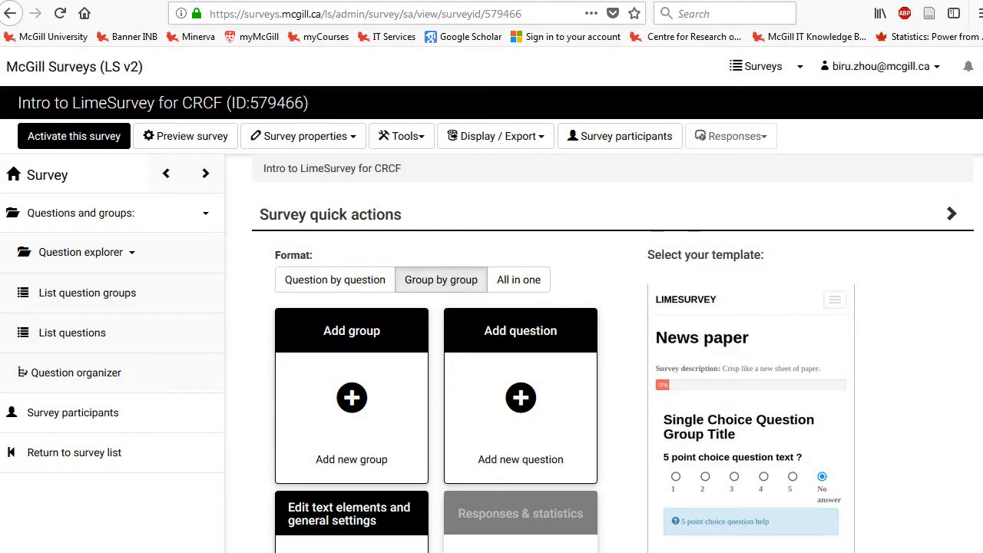
Create a question group titled "Branching Qs" with the description "Conditional branching." and save and close it
{"action": "left_click", "coordinate": [360, 401]}
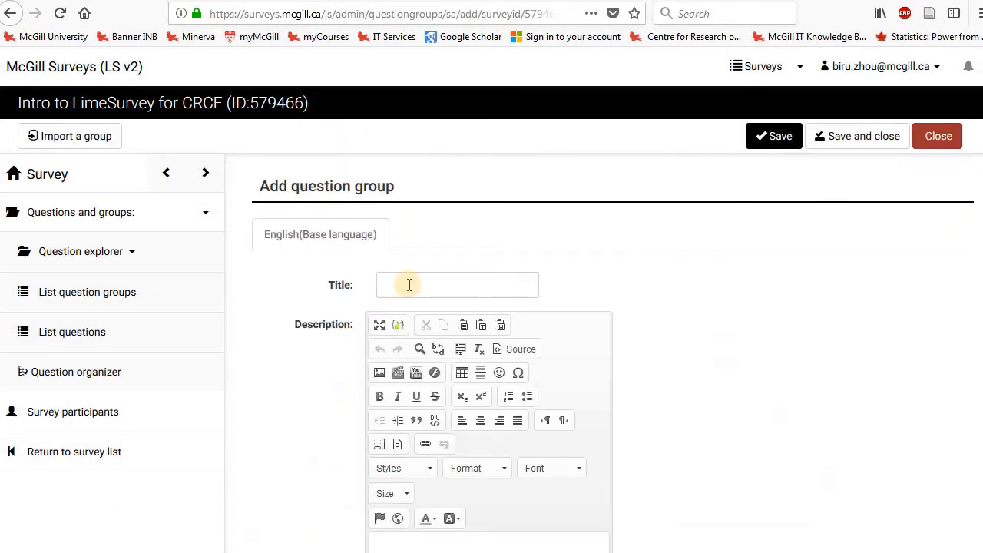
{"action": "left_click", "coordinate": [408, 285]}
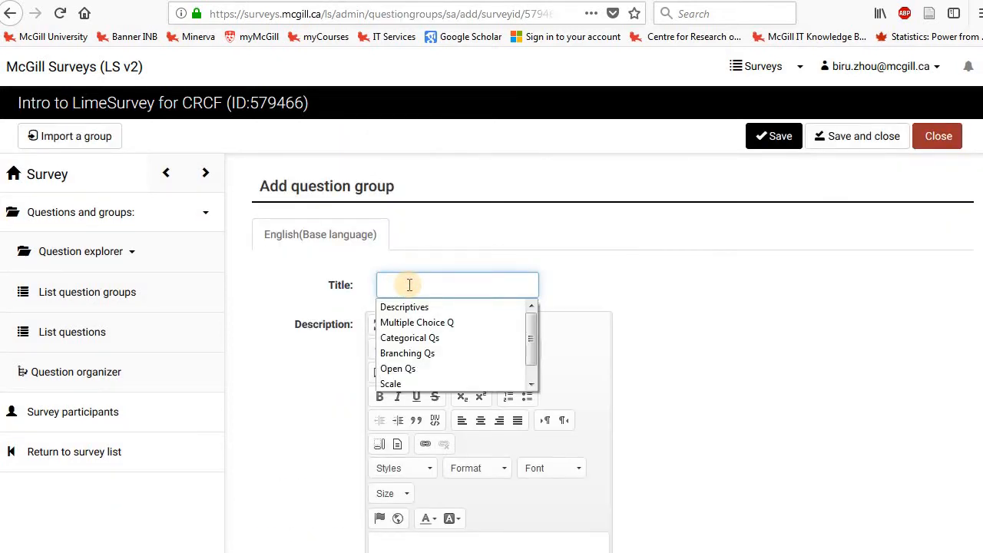
{"action": "type", "text": "Bran"}
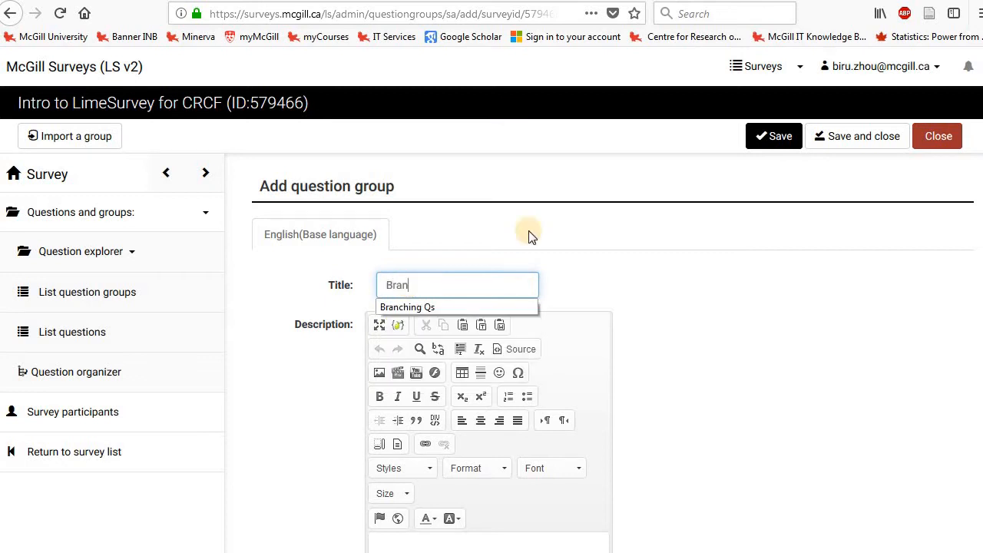
{"action": "left_click", "coordinate": [480, 307]}
{"action": "scroll", "coordinate": [724, 307], "scroll_direction": "down", "scroll_amount": 3}
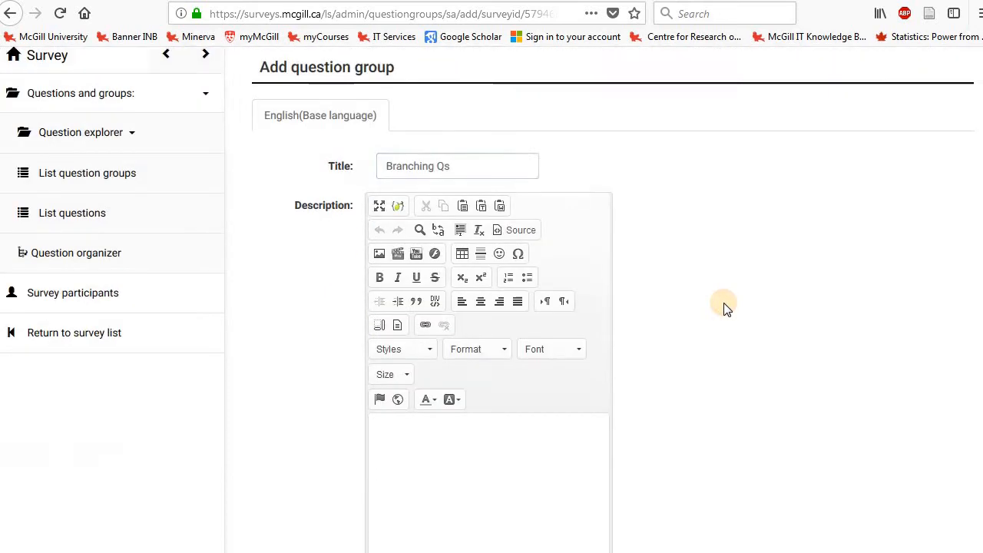
{"action": "left_click", "coordinate": [525, 365]}
{"action": "type", "text": "Co"}
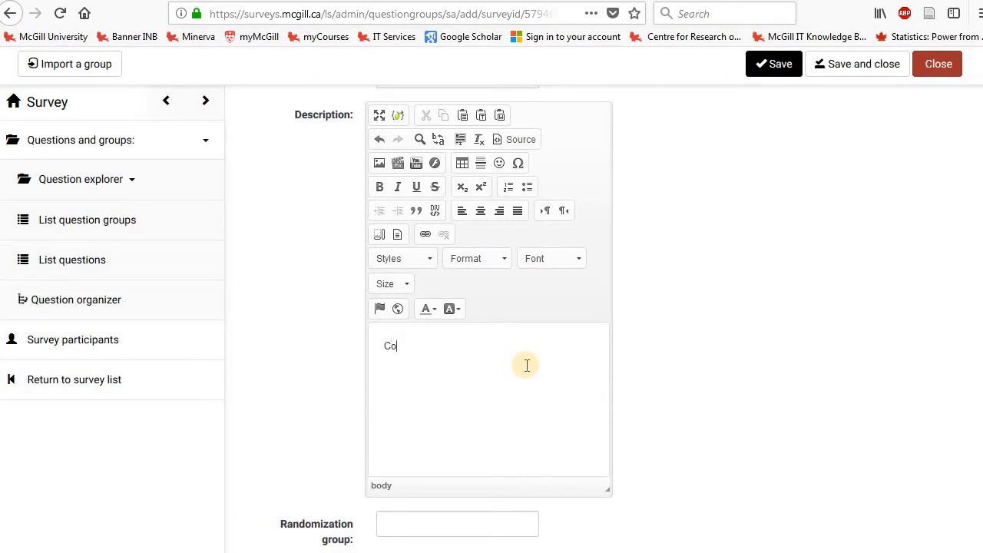
{"action": "type", "text": "nditional branching."}
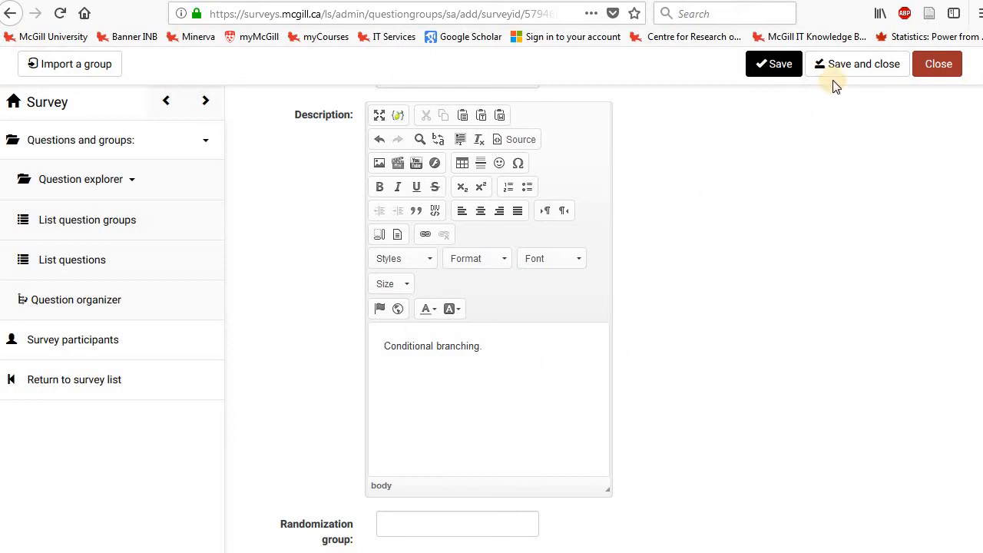
{"action": "left_click", "coordinate": [851, 68]}
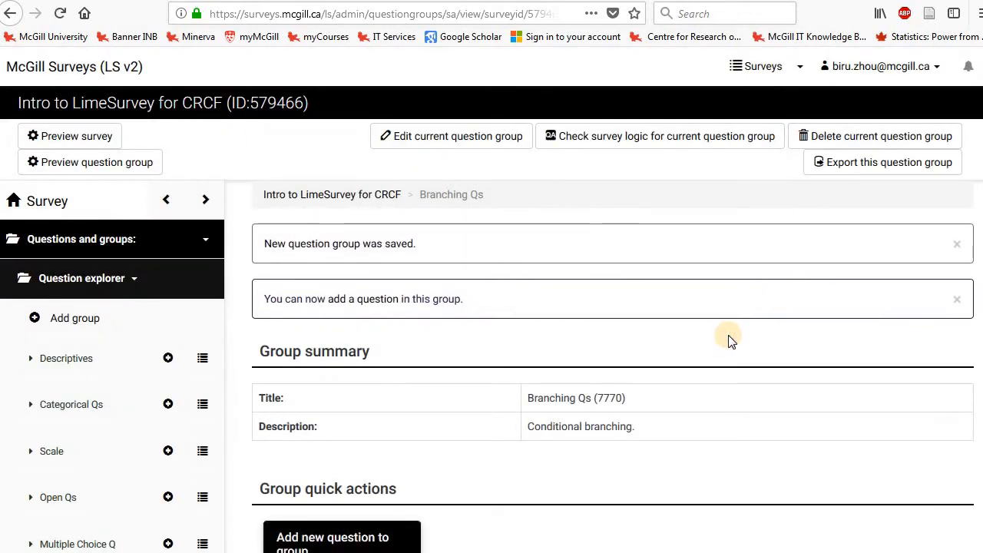
Start a new question in the Branching Qs group and give it the code JPcar
{"action": "scroll", "coordinate": [728, 340], "scroll_direction": "down", "scroll_amount": 3}
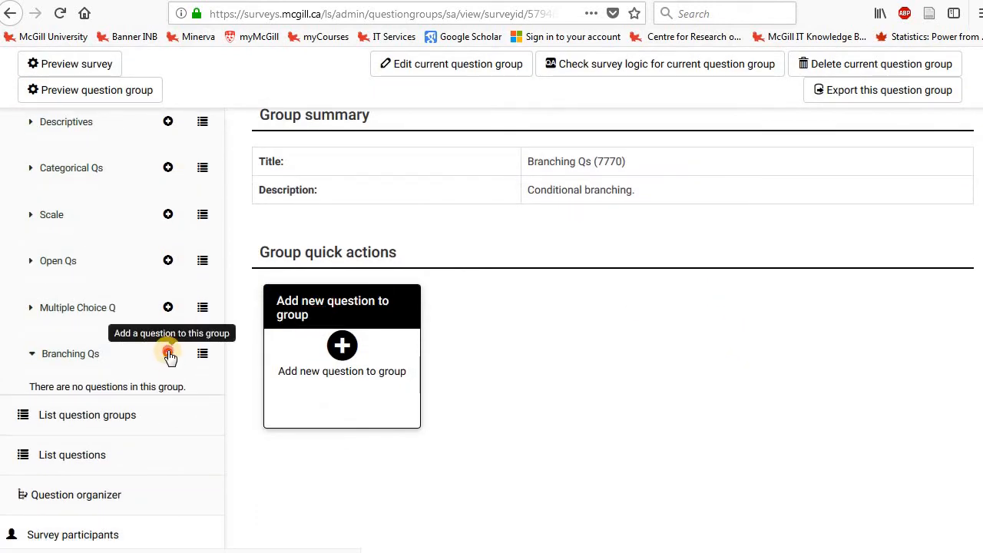
{"action": "left_click", "coordinate": [168, 355]}
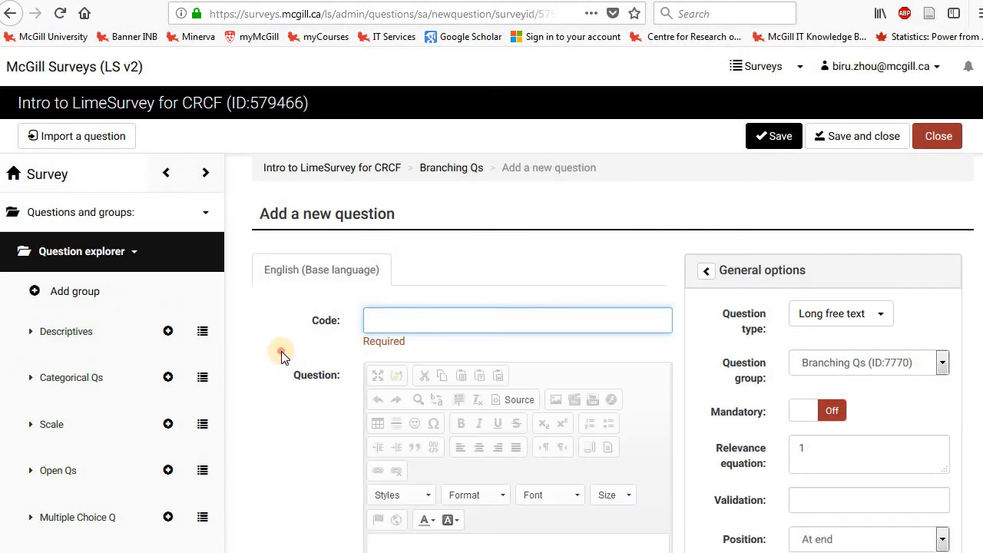
{"action": "left_click", "coordinate": [279, 351]}
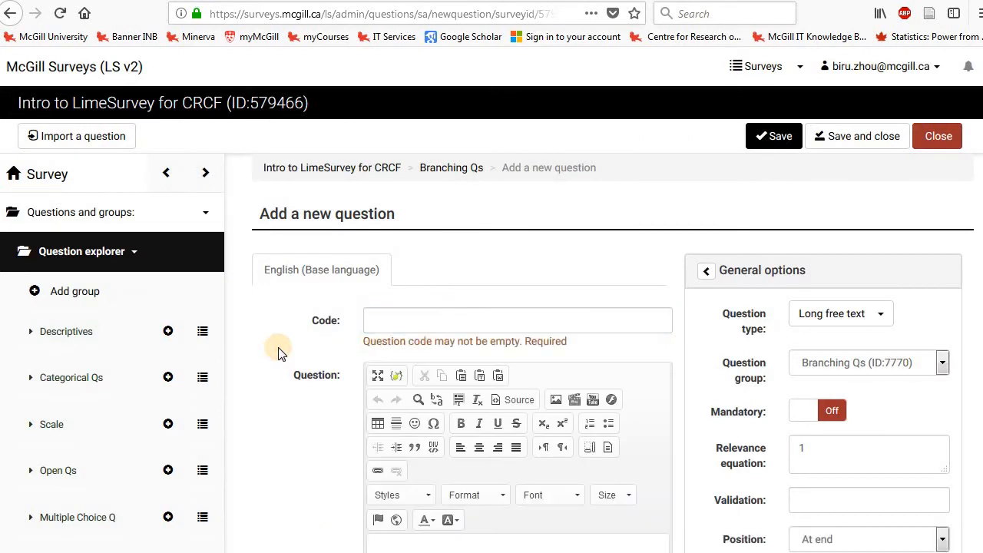
{"action": "left_click", "coordinate": [379, 320]}
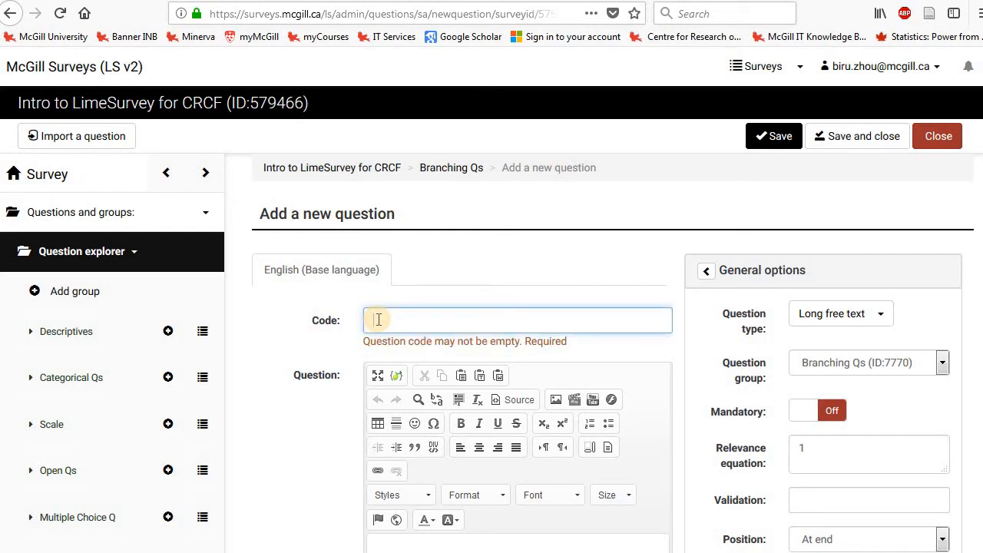
{"action": "type", "text": "JPcar"}
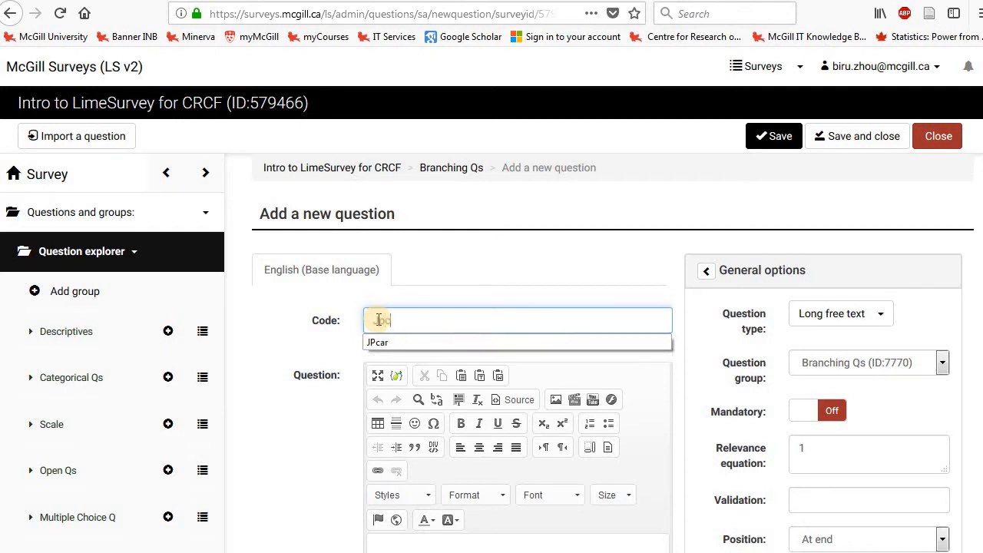
{"action": "left_click", "coordinate": [335, 342]}
{"action": "scroll", "coordinate": [336, 340], "scroll_direction": "down", "scroll_amount": 3}
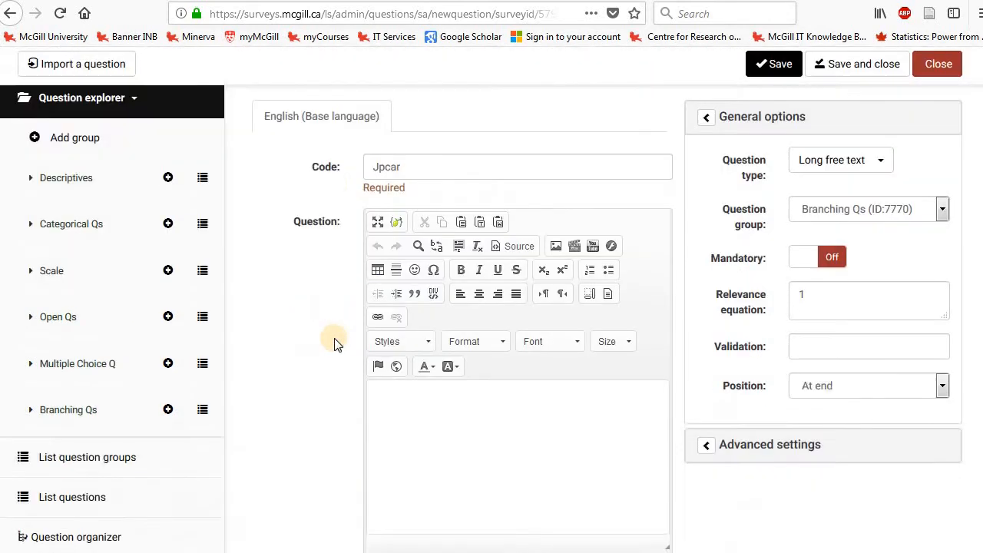
{"action": "left_click", "coordinate": [503, 390]}
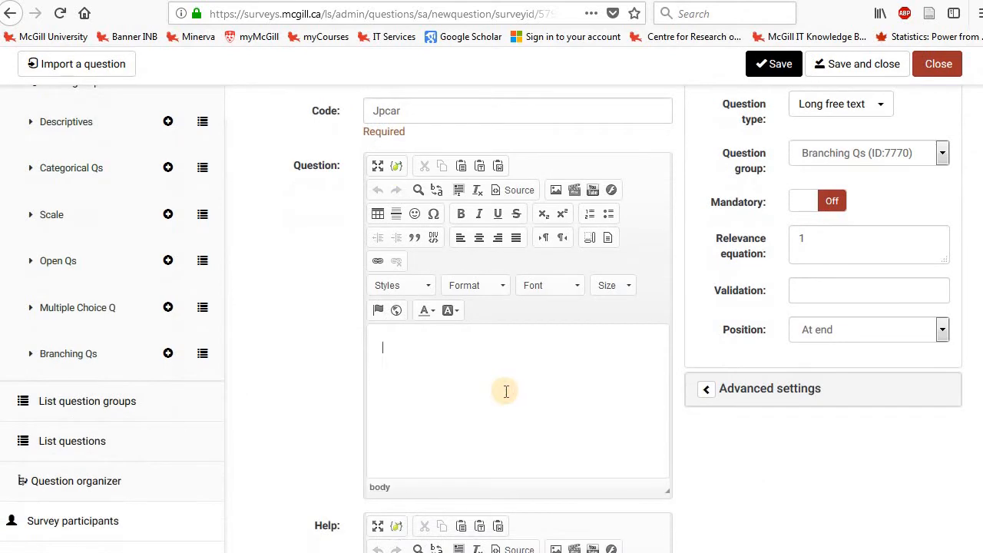
{"action": "left_click", "coordinate": [387, 111]}
{"action": "key", "text": "BackSpace"}
{"action": "type", "text": "Pcar"}
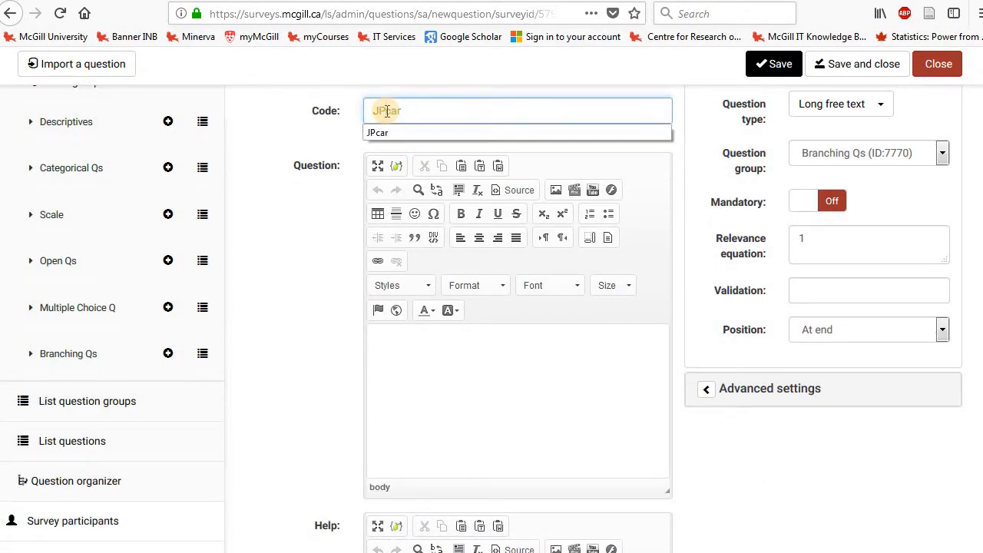
Write "Do you like Japanese cars?" as the question text
{"action": "left_click", "coordinate": [421, 351]}
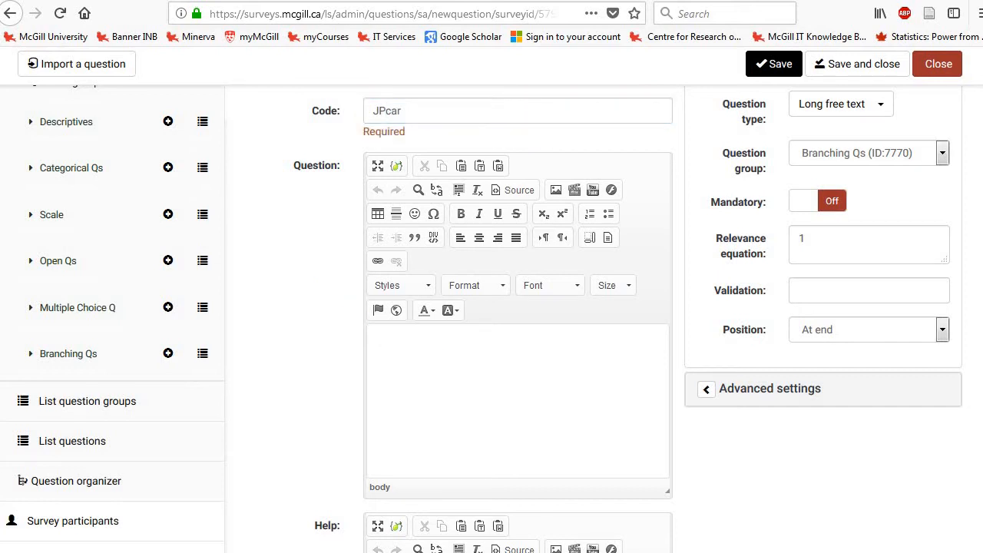
{"action": "type", "text": "Do you like Japanese"}
{"action": "key", "text": "BackSpace"}
{"action": "type", "text": "e C"}
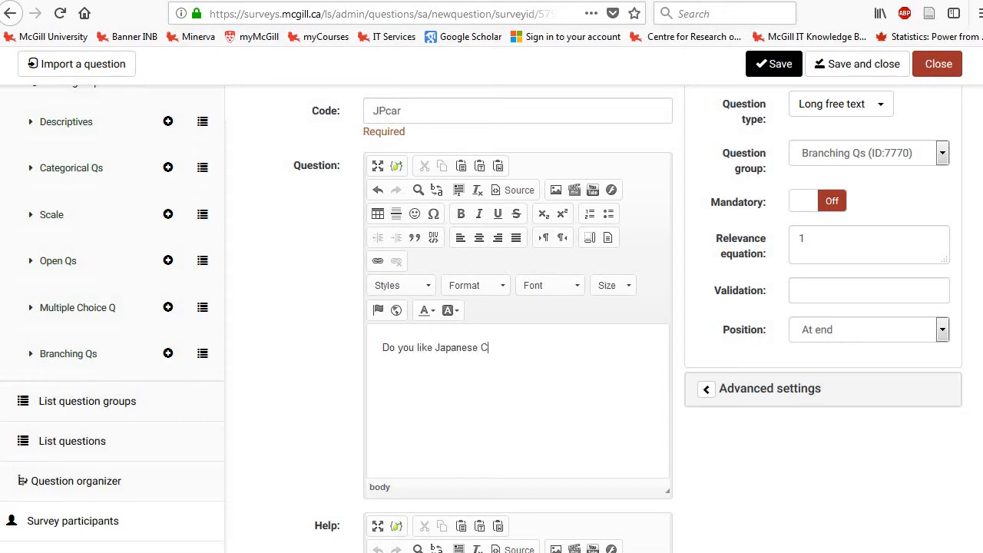
{"action": "key", "text": "BackSpace"}
{"action": "type", "text": "cars?"}
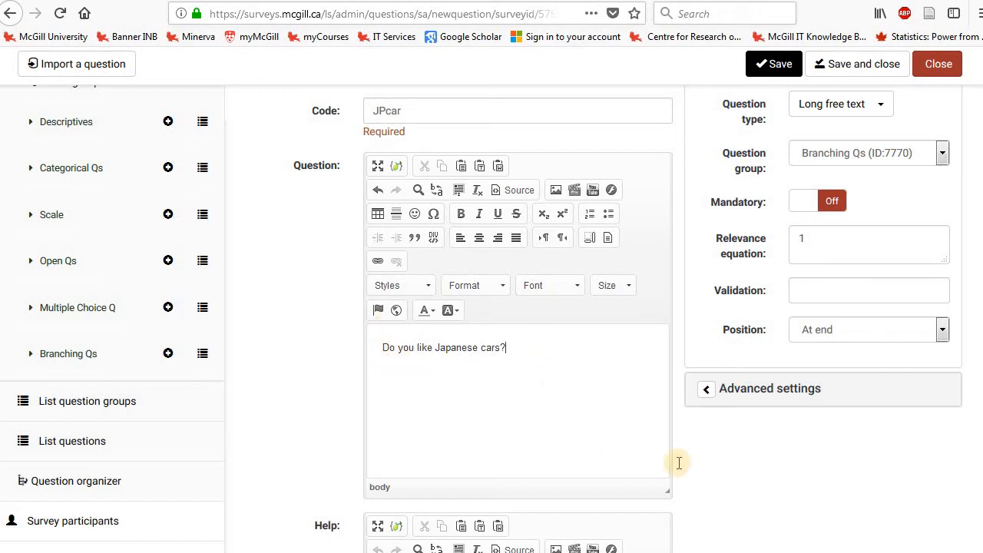
Set the question type to List (radio) and make the question mandatory
{"action": "scroll", "coordinate": [761, 478], "scroll_direction": "up", "scroll_amount": 5}
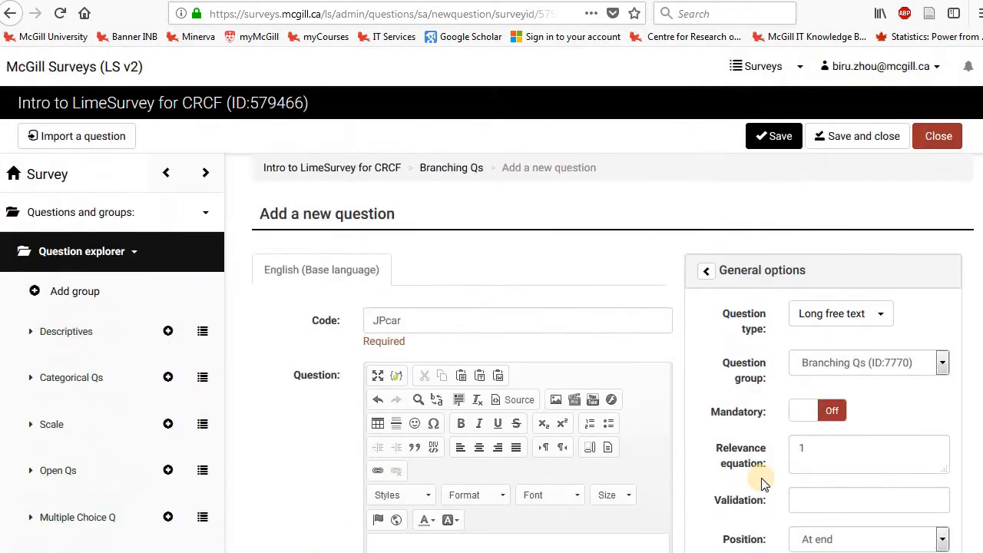
{"action": "scroll", "coordinate": [761, 478], "scroll_direction": "down", "scroll_amount": 3}
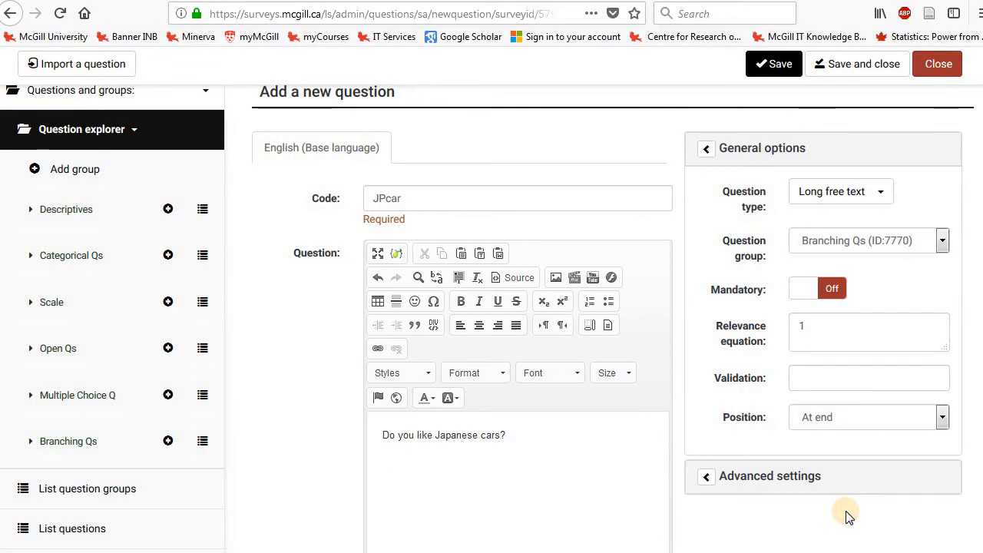
{"action": "scroll", "coordinate": [847, 513], "scroll_direction": "down", "scroll_amount": 1}
{"action": "scroll", "coordinate": [847, 513], "scroll_direction": "down", "scroll_amount": 2}
{"action": "scroll", "coordinate": [845, 527], "scroll_direction": "up", "scroll_amount": 3}
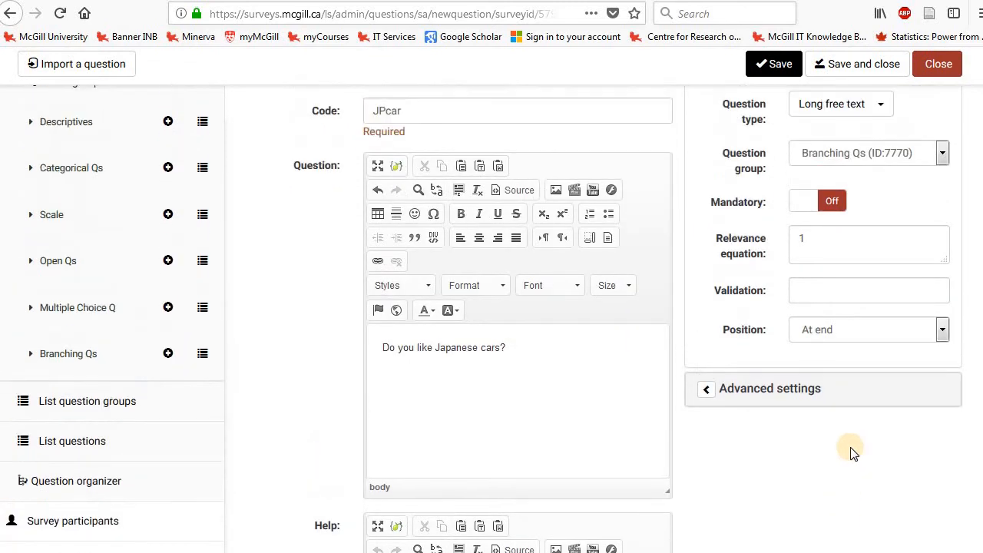
{"action": "left_click", "coordinate": [878, 192]}
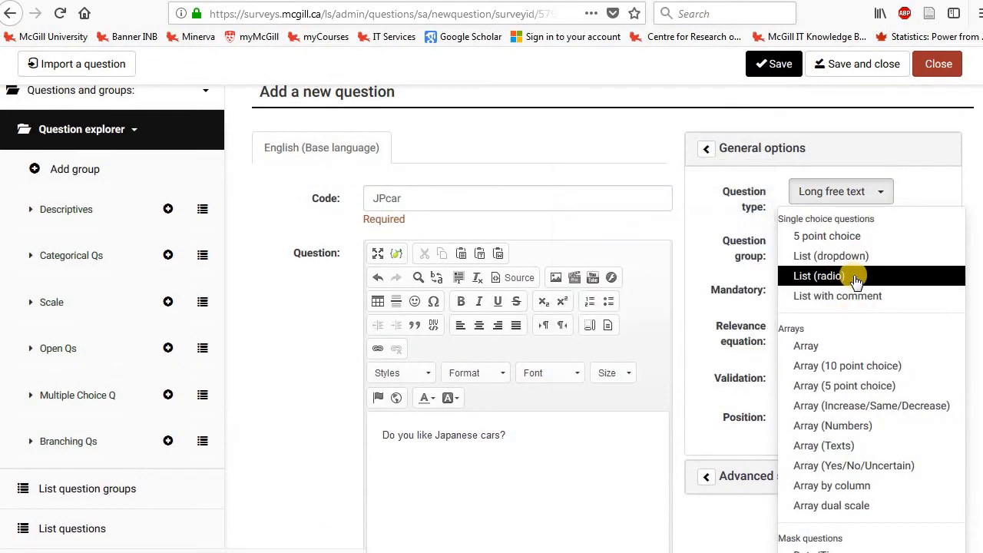
{"action": "left_click", "coordinate": [855, 277]}
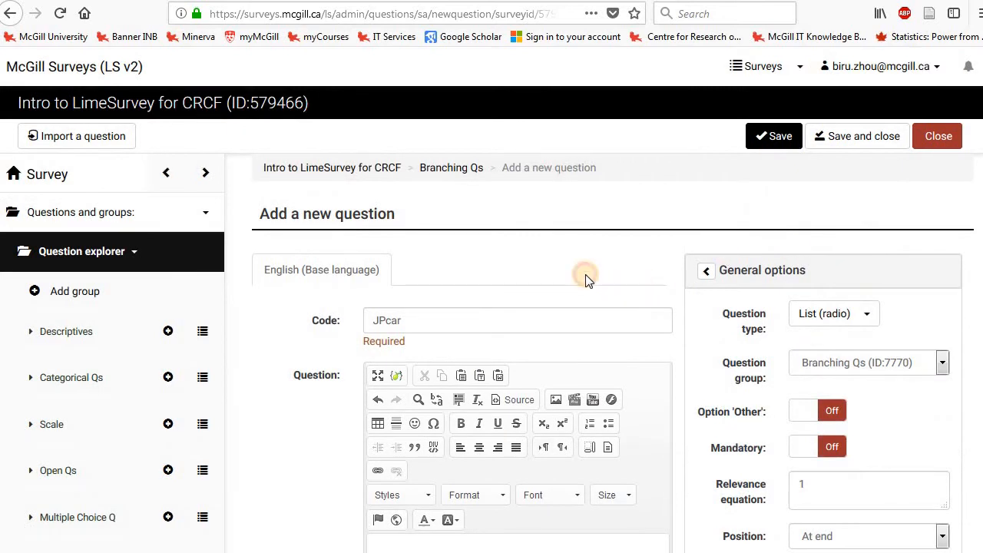
{"action": "scroll", "coordinate": [691, 230], "scroll_direction": "down", "scroll_amount": 3}
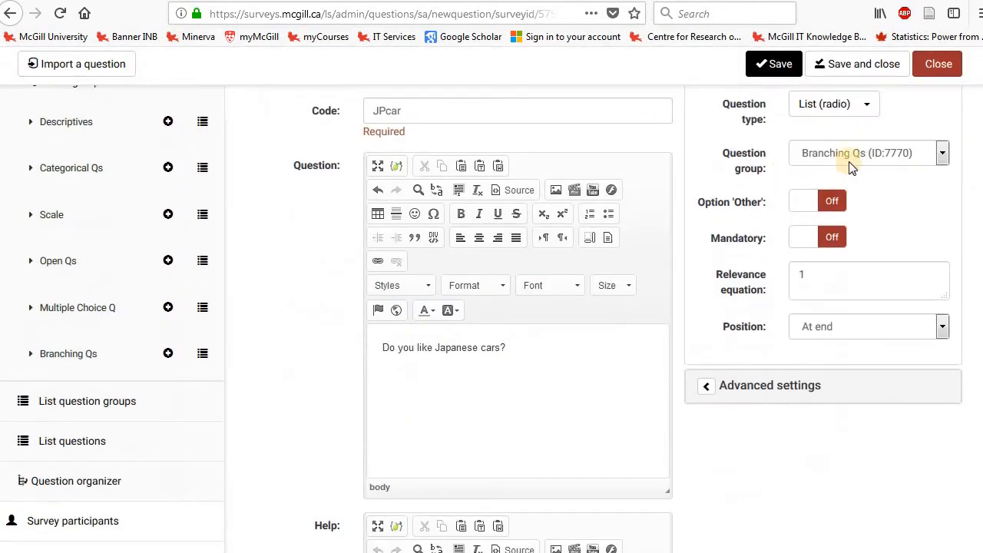
{"action": "left_click", "coordinate": [807, 242]}
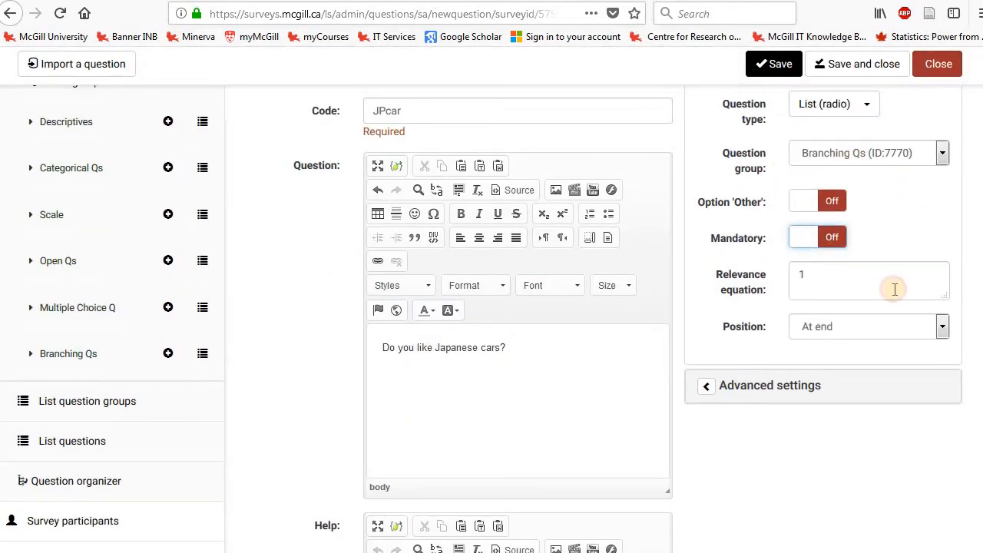
Set the question's SPSS export scale type to Nominal in the advanced settings, and save and close the question
{"action": "left_click", "coordinate": [781, 387]}
{"action": "scroll", "coordinate": [819, 479], "scroll_direction": "down", "scroll_amount": 7}
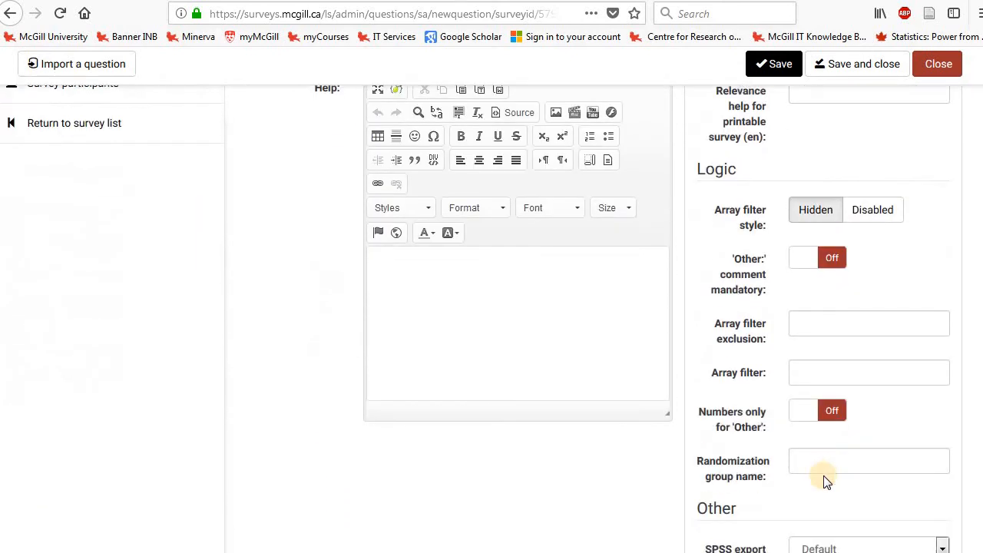
{"action": "scroll", "coordinate": [826, 481], "scroll_direction": "down", "scroll_amount": 5}
{"action": "left_click", "coordinate": [847, 198]}
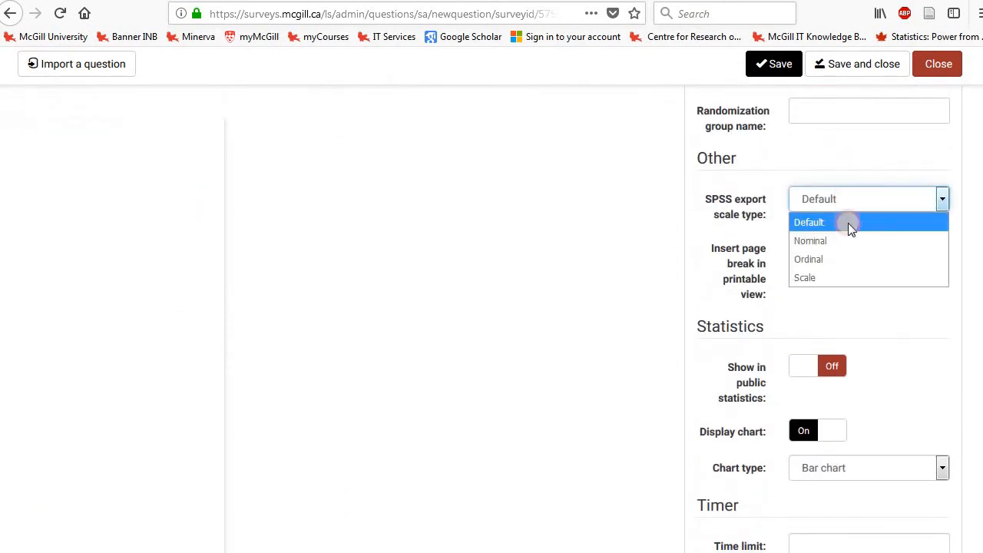
{"action": "left_click", "coordinate": [851, 243]}
{"action": "scroll", "coordinate": [855, 167], "scroll_direction": "up", "scroll_amount": 6}
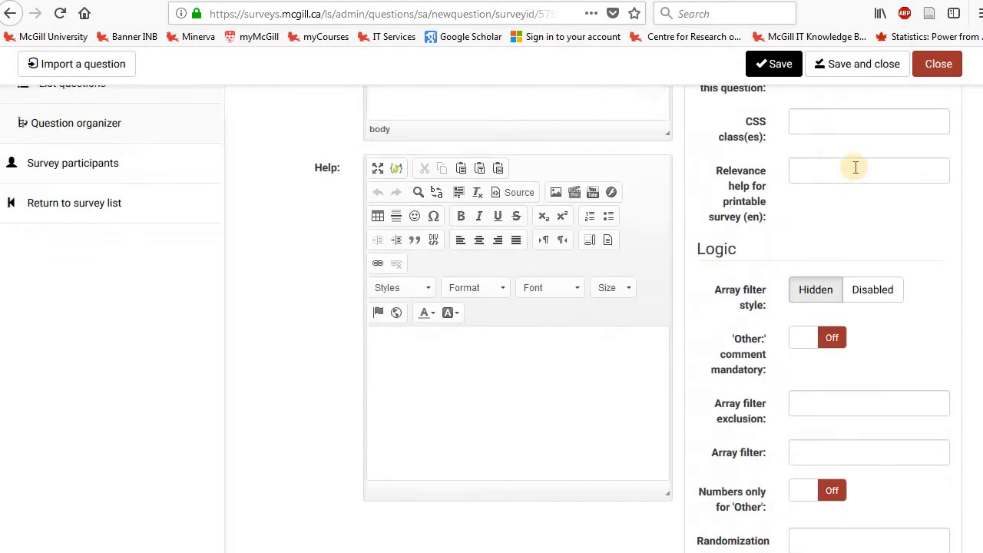
{"action": "scroll", "coordinate": [855, 168], "scroll_direction": "up", "scroll_amount": 7}
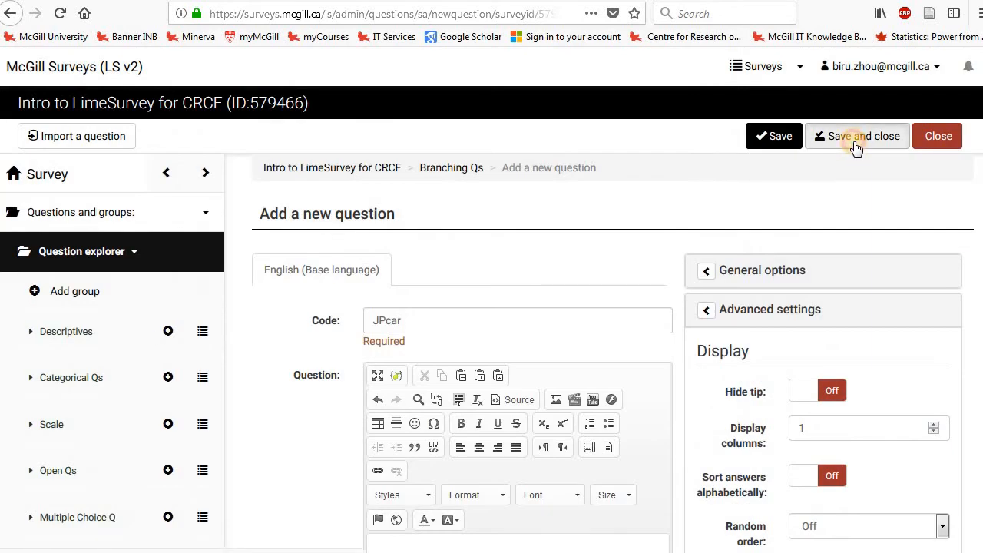
{"action": "left_click", "coordinate": [857, 146]}
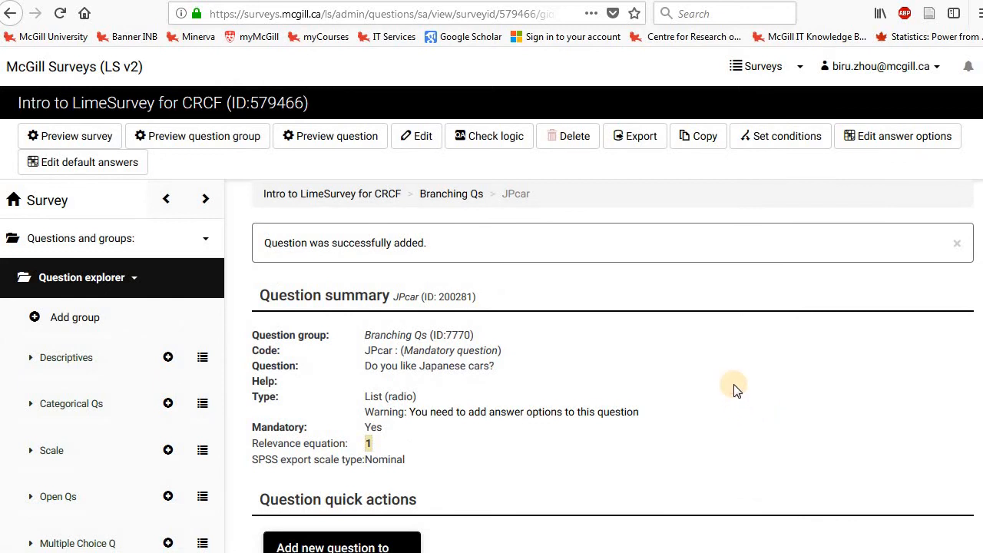
{"action": "scroll", "coordinate": [734, 389], "scroll_direction": "down", "scroll_amount": 2}
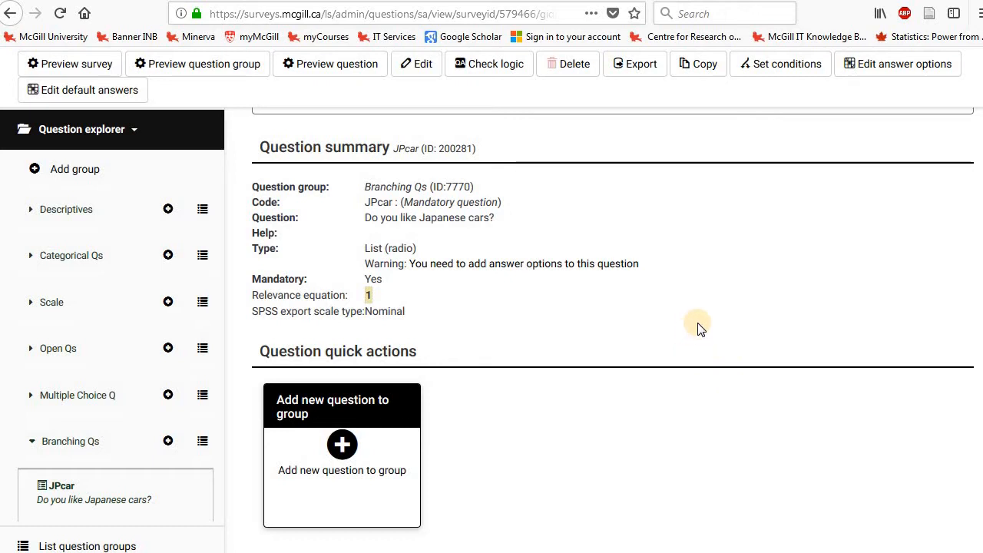
{"action": "left_click", "coordinate": [582, 329]}
{"action": "left_click", "coordinate": [567, 316]}
{"action": "scroll", "coordinate": [709, 362], "scroll_direction": "up", "scroll_amount": 3}
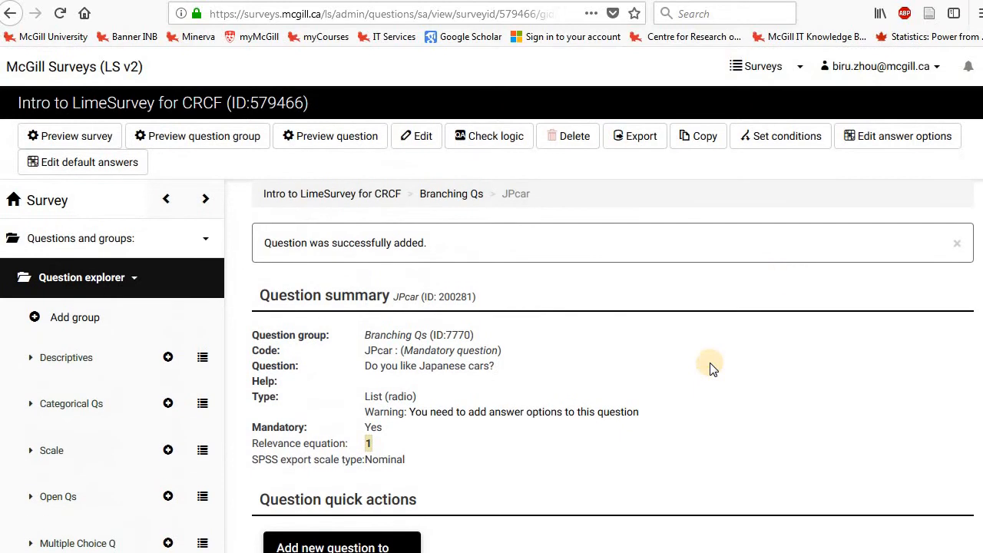
Replace the JPcar question's default answer option with code 1 Yes and code 2 No, and save and close the answer options
{"action": "left_click", "coordinate": [889, 147]}
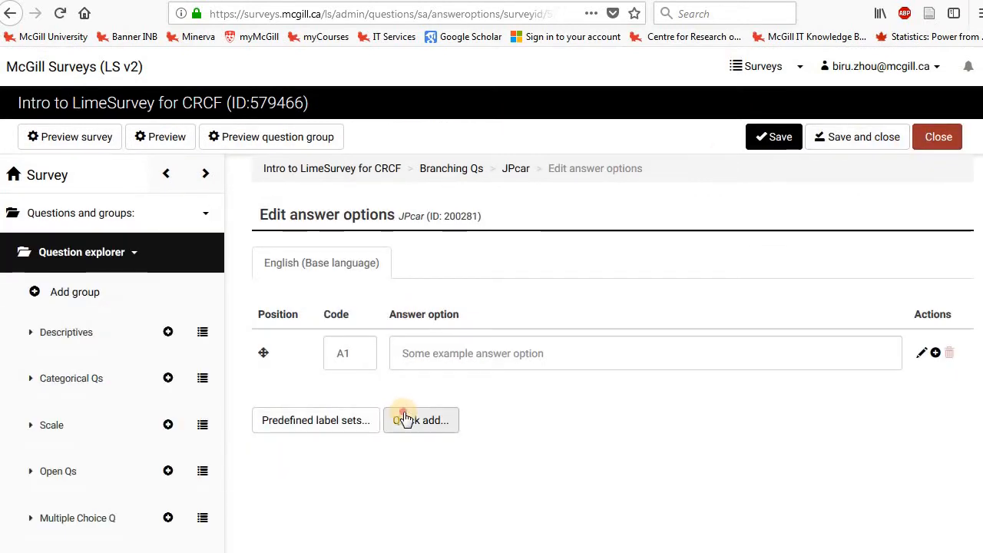
{"action": "left_click", "coordinate": [405, 418]}
{"action": "left_click", "coordinate": [459, 262]}
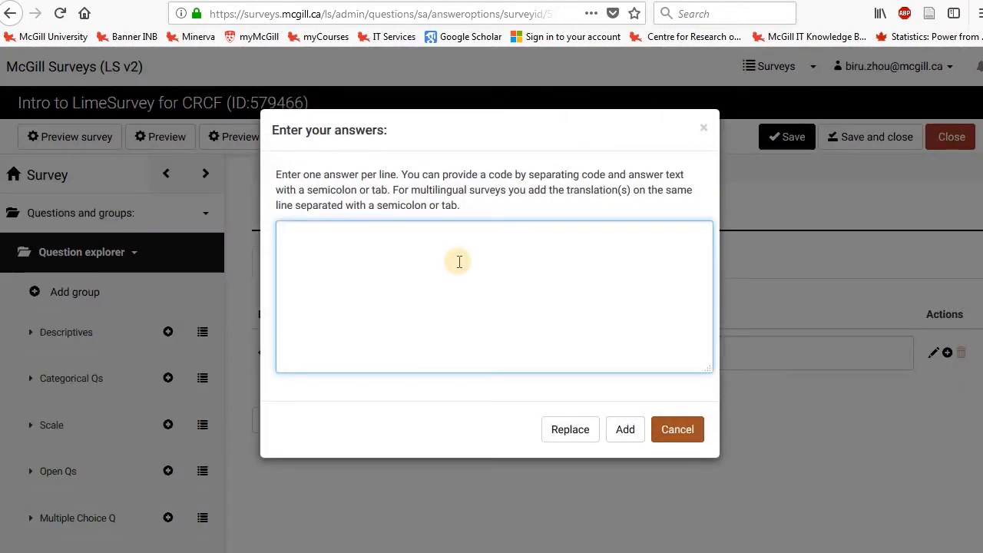
{"action": "type", "text": "1;Yes"}
{"action": "key", "text": "Return"}
{"action": "type", "text": "2;"}
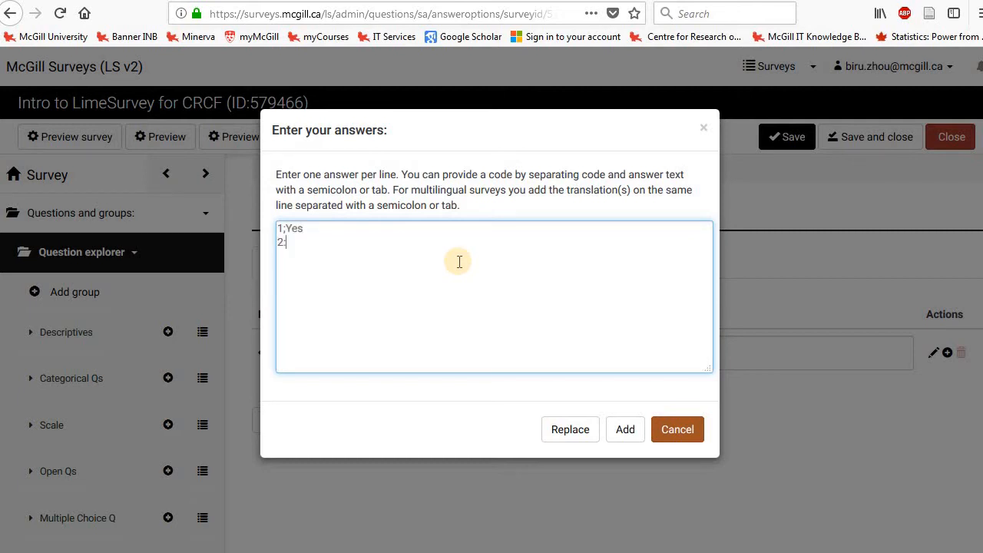
{"action": "type", "text": "No"}
{"action": "left_click", "coordinate": [564, 429]}
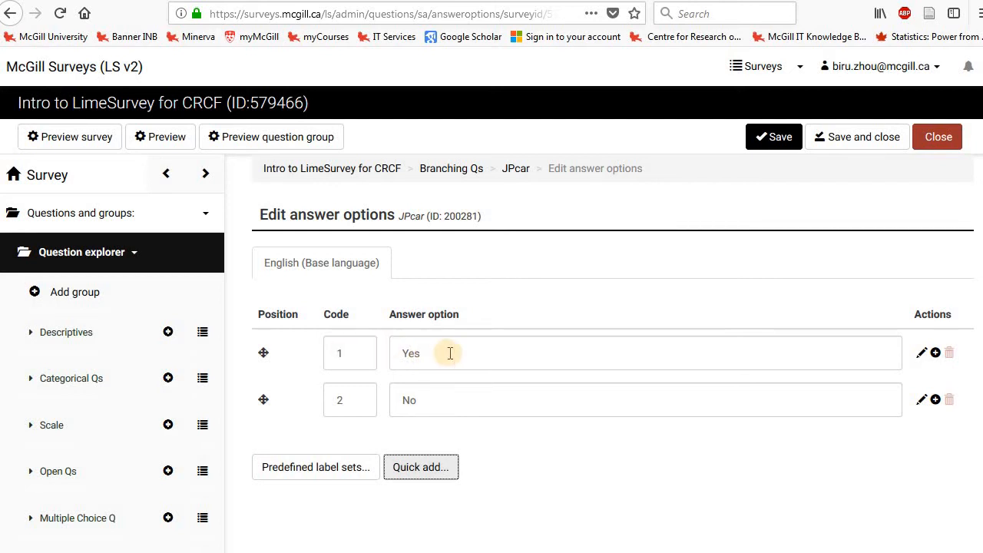
{"action": "left_click", "coordinate": [291, 355]}
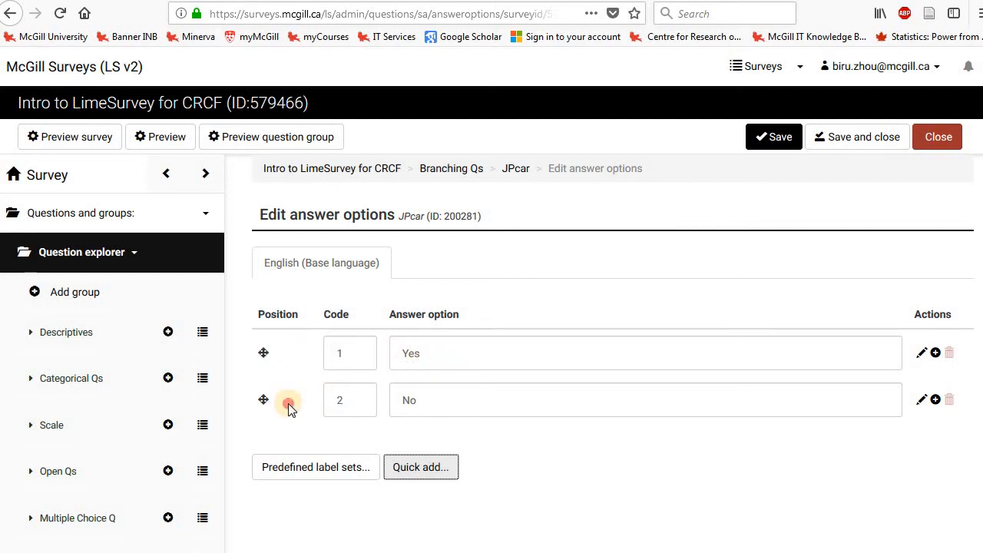
{"action": "left_click", "coordinate": [864, 146]}
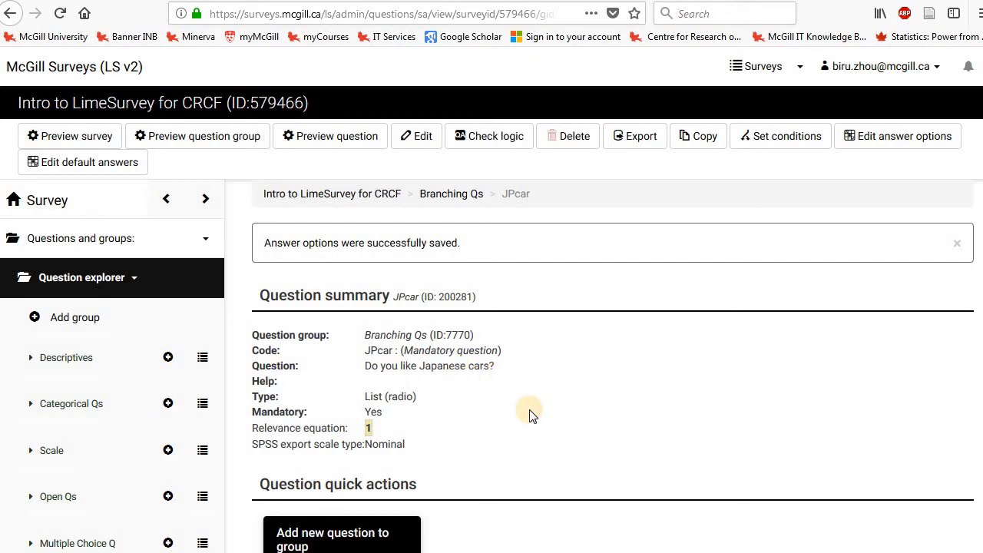
Add another new question to the Branching Qs group and give it the code JPbrand
{"action": "scroll", "coordinate": [530, 415], "scroll_direction": "down", "scroll_amount": 3}
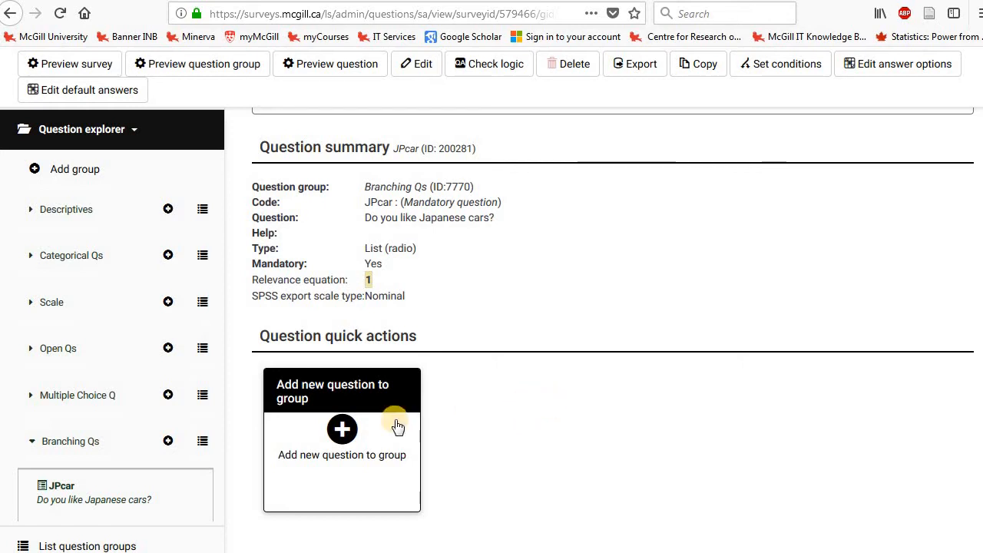
{"action": "left_click", "coordinate": [344, 431]}
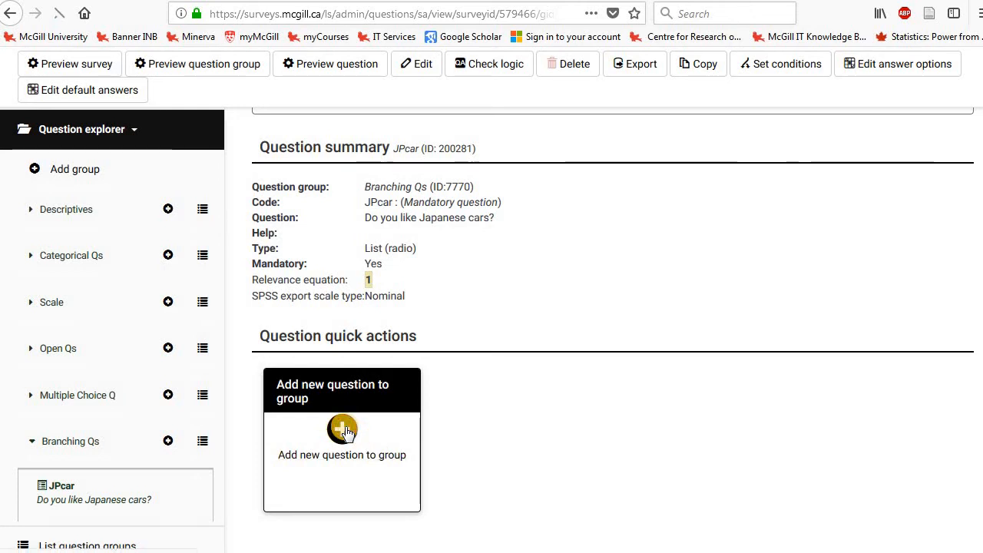
{"action": "left_click", "coordinate": [409, 318]}
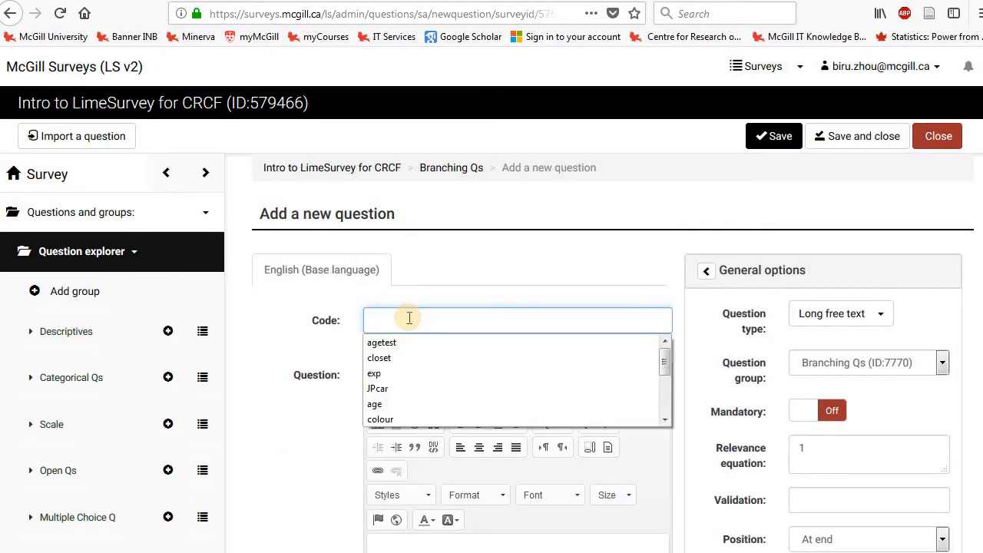
{"action": "type", "text": "JP"}
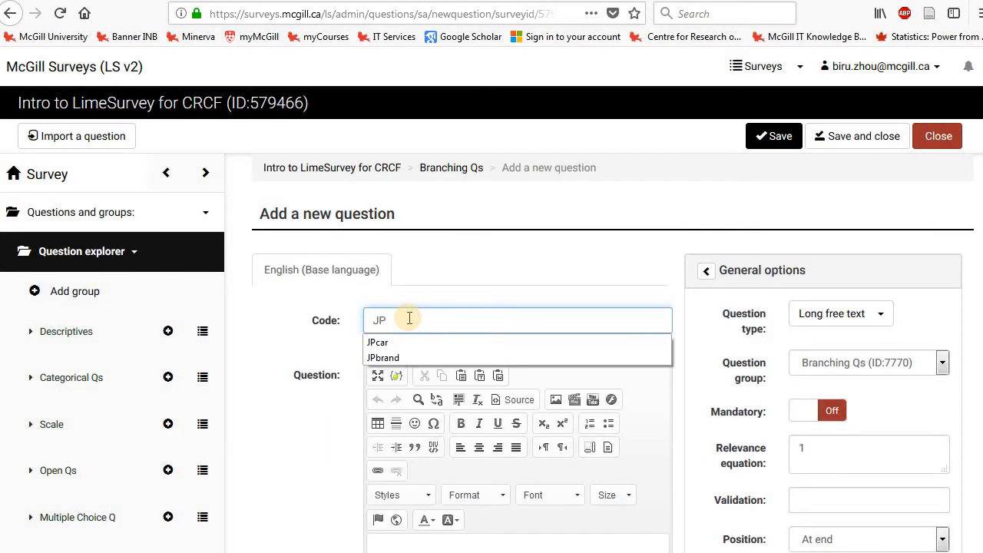
{"action": "type", "text": "brand"}
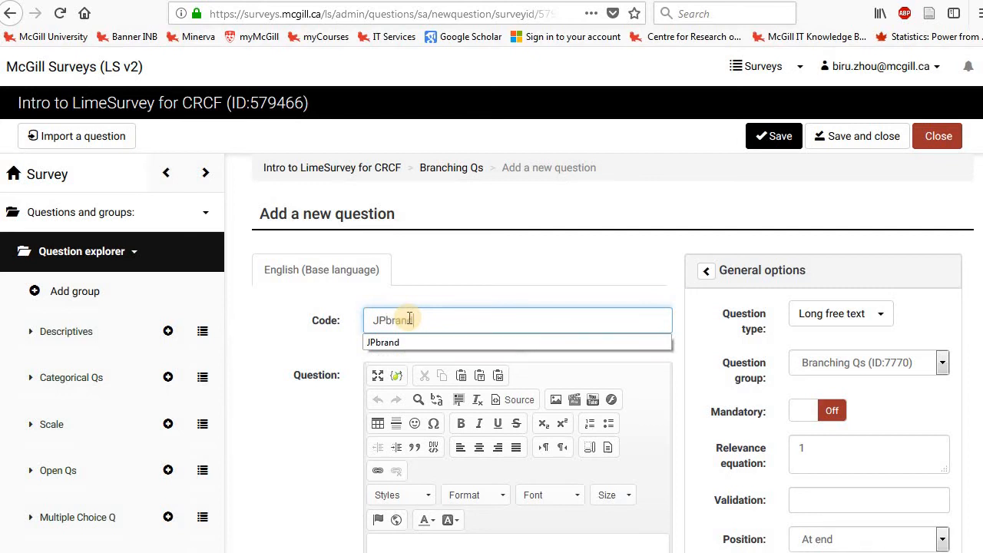
{"action": "left_click", "coordinate": [409, 343]}
{"action": "left_click", "coordinate": [342, 430]}
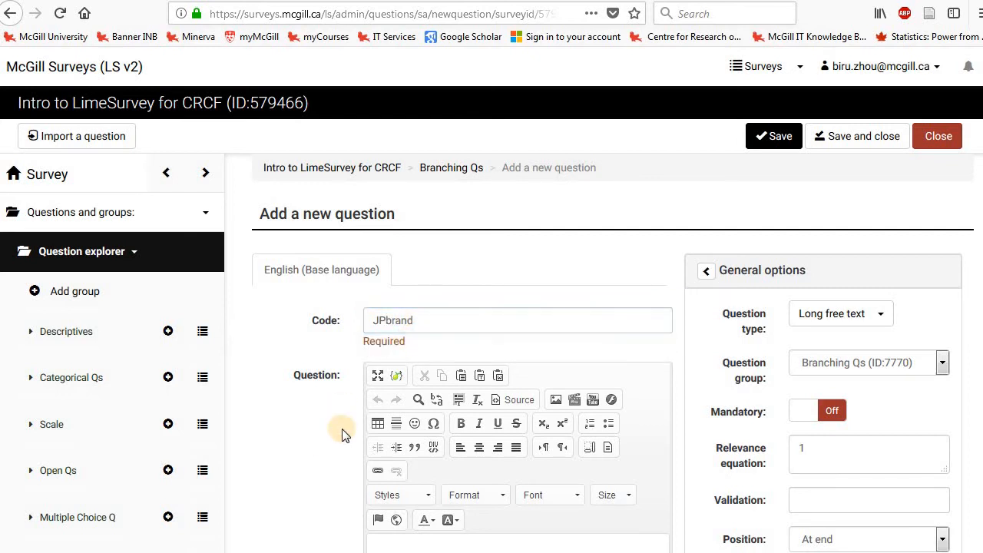
Write "Which Japanese car brand do you prefer?" as the question text
{"action": "scroll", "coordinate": [343, 432], "scroll_direction": "down", "scroll_amount": 3}
{"action": "left_click", "coordinate": [469, 450]}
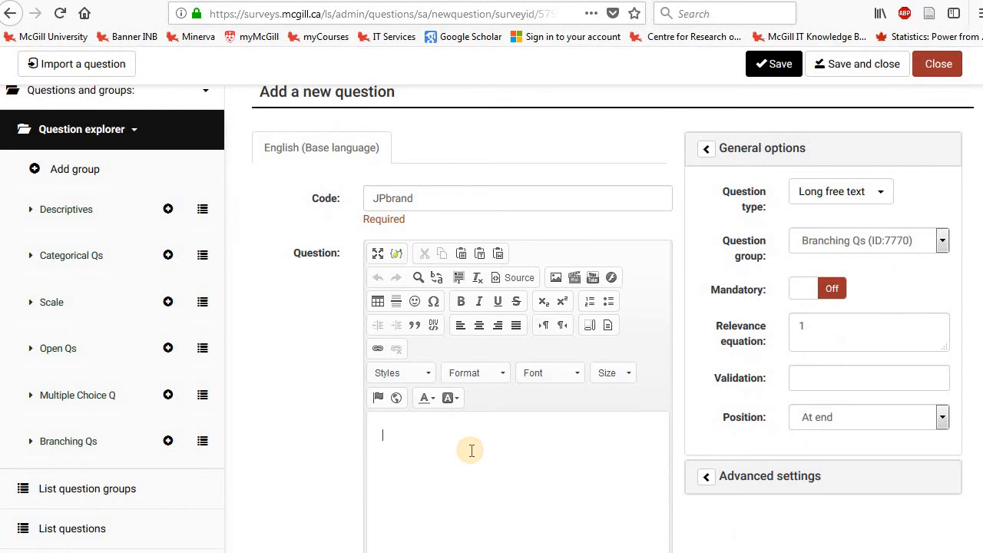
{"action": "type", "text": "Which Japanese"}
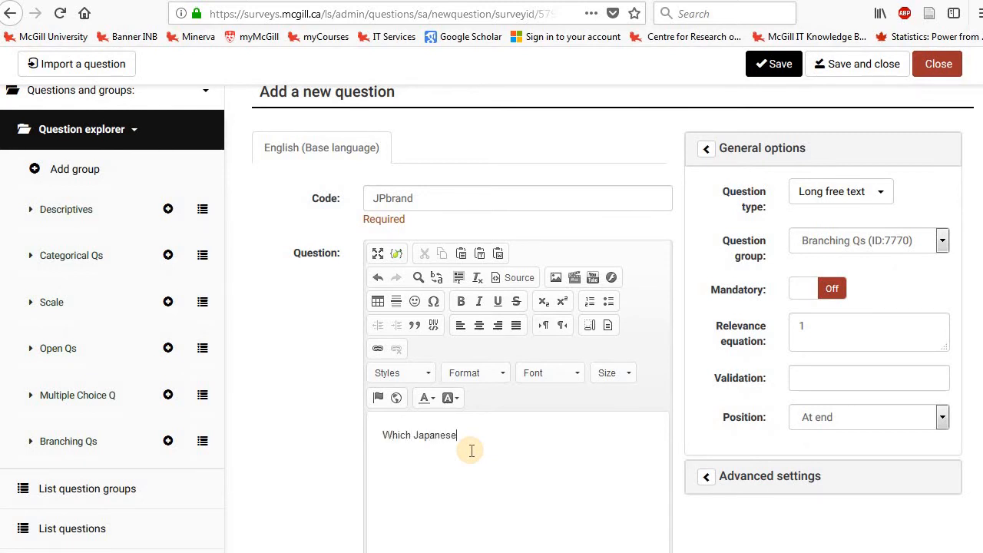
{"action": "type", "text": " car brand do you prefer?"}
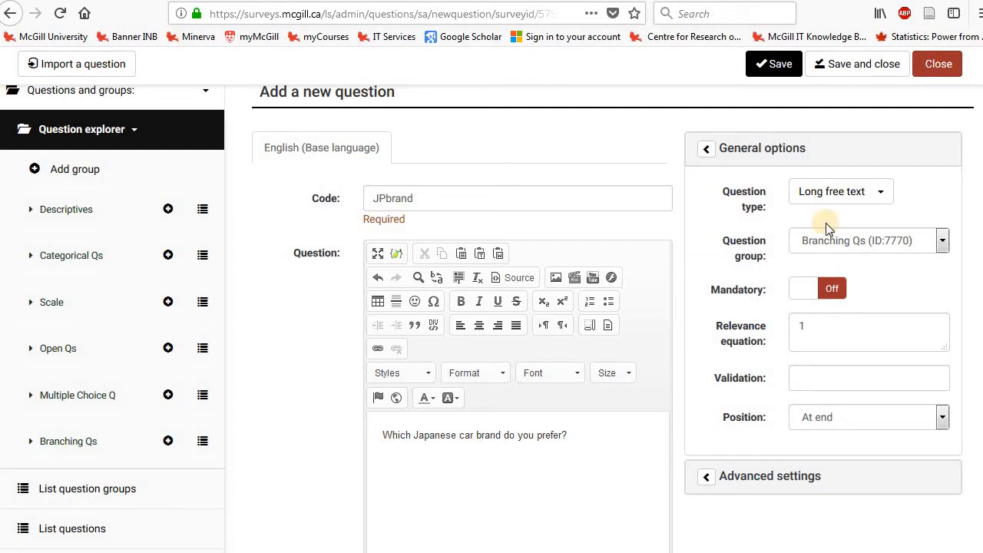
Set the JPbrand question's type to List (radio) and make it mandatory
{"action": "left_click", "coordinate": [820, 196]}
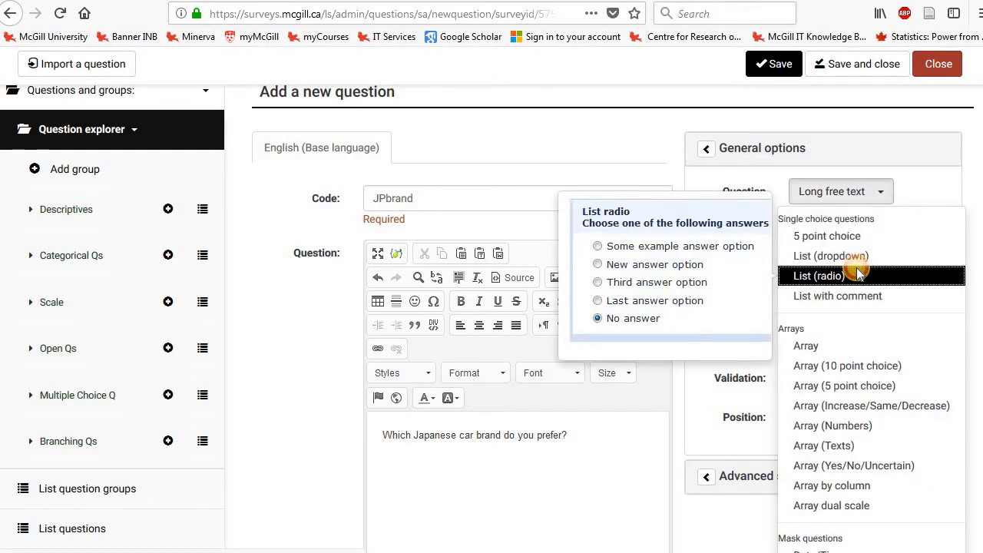
{"action": "left_click", "coordinate": [859, 275]}
{"action": "left_click", "coordinate": [810, 449]}
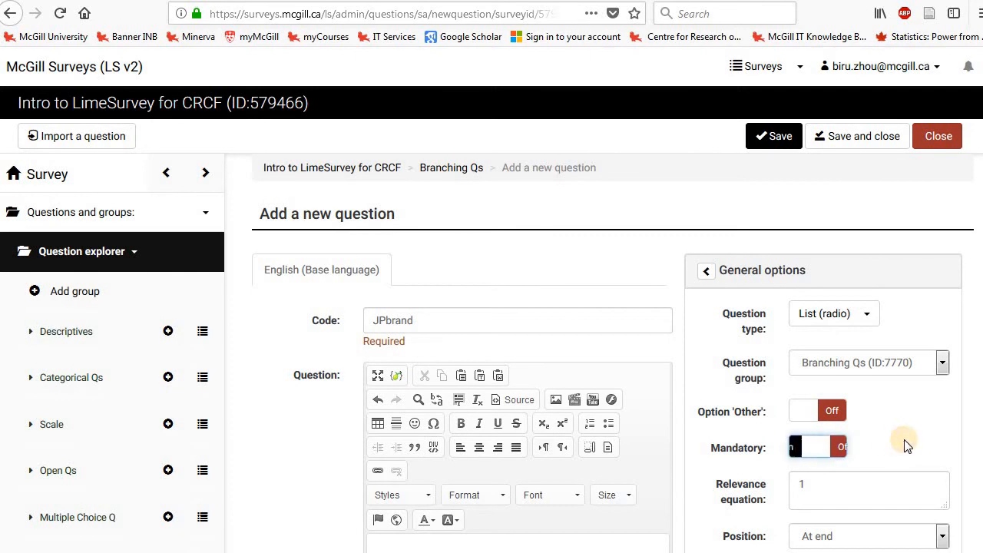
Set the JPbrand question's SPSS export scale type to Nominal in the advanced settings
{"action": "scroll", "coordinate": [899, 442], "scroll_direction": "down", "scroll_amount": 3}
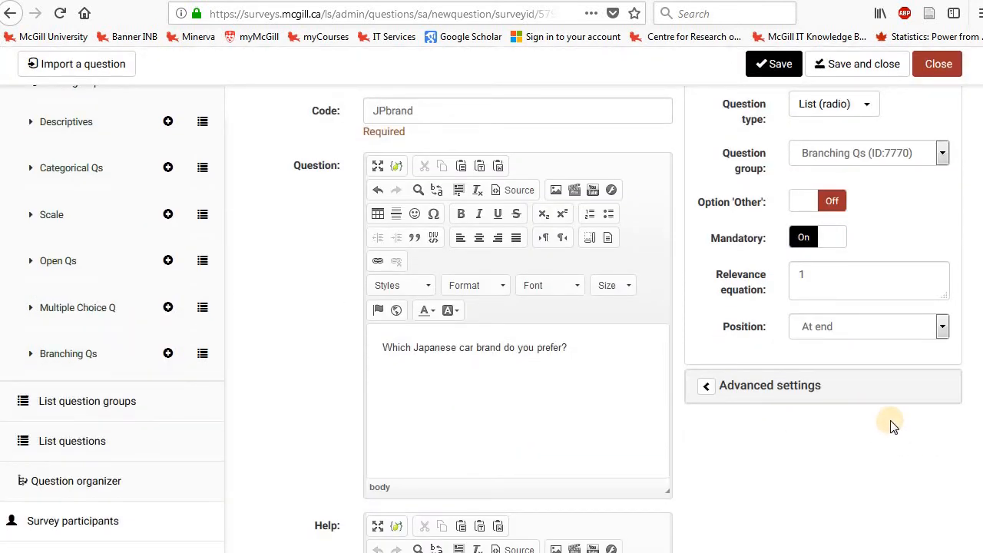
{"action": "left_click", "coordinate": [812, 386]}
{"action": "scroll", "coordinate": [839, 415], "scroll_direction": "down", "scroll_amount": 3}
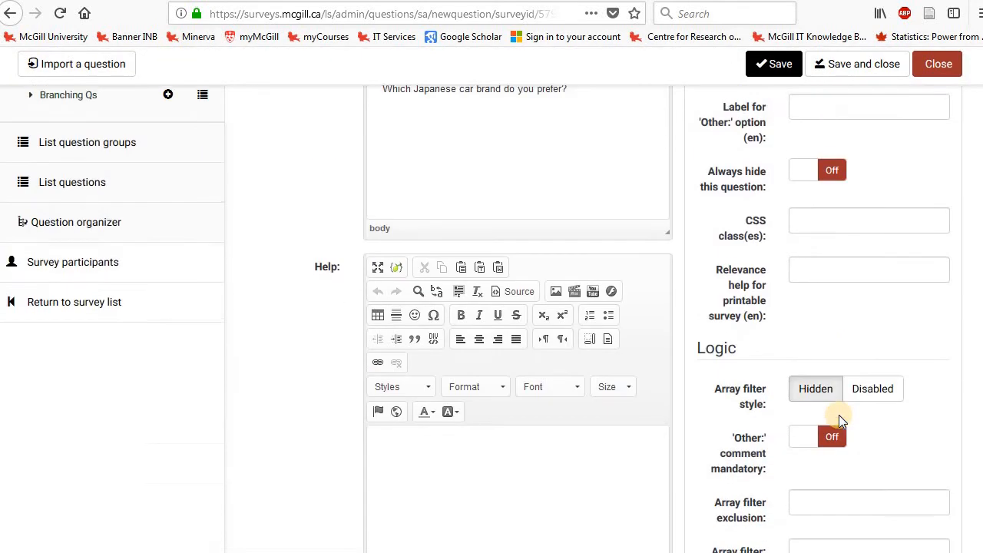
{"action": "scroll", "coordinate": [839, 415], "scroll_direction": "down", "scroll_amount": 4}
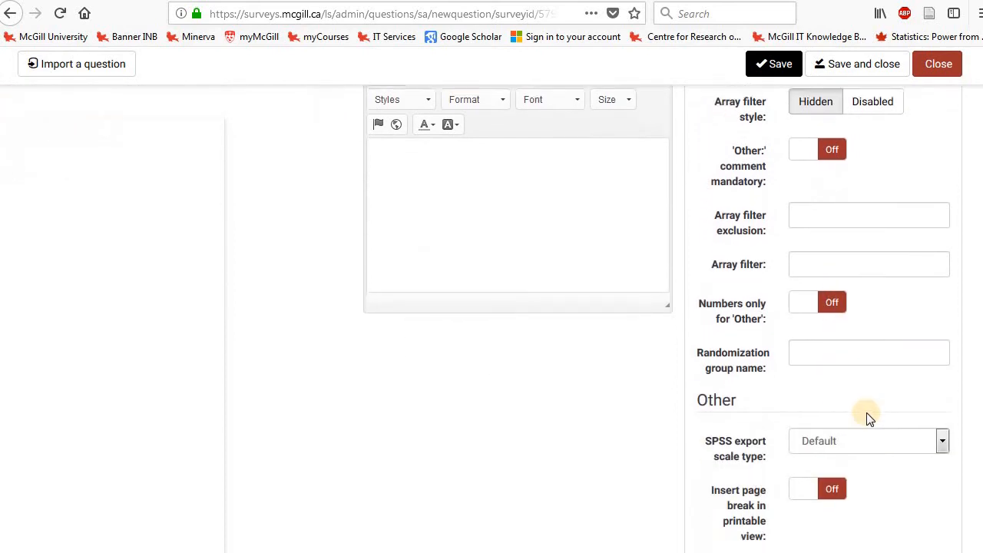
{"action": "scroll", "coordinate": [868, 419], "scroll_direction": "down", "scroll_amount": 1}
{"action": "left_click", "coordinate": [885, 373]}
{"action": "left_click", "coordinate": [875, 413]}
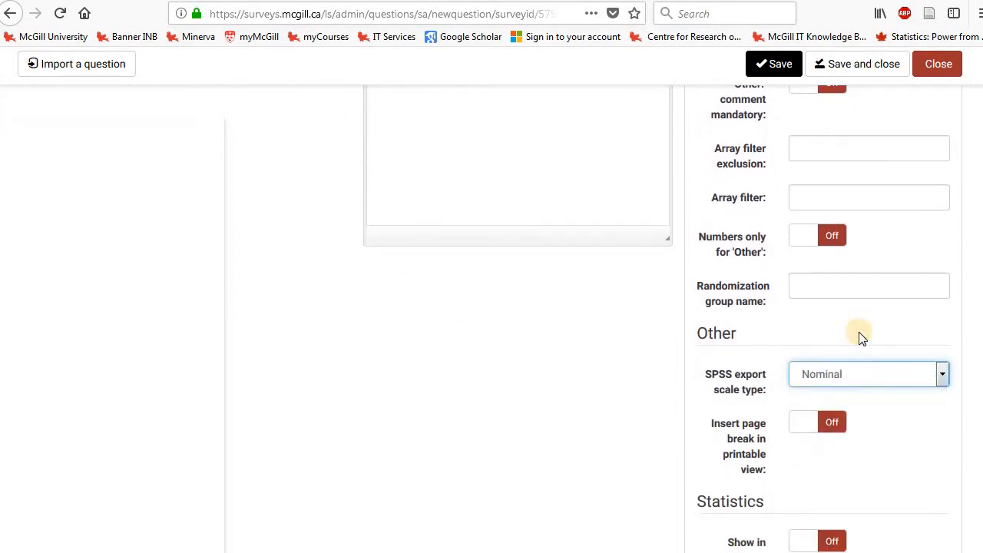
Return to the JPbrand question's general options to review them, and save and close the question
{"action": "scroll", "coordinate": [860, 336], "scroll_direction": "up", "scroll_amount": 2}
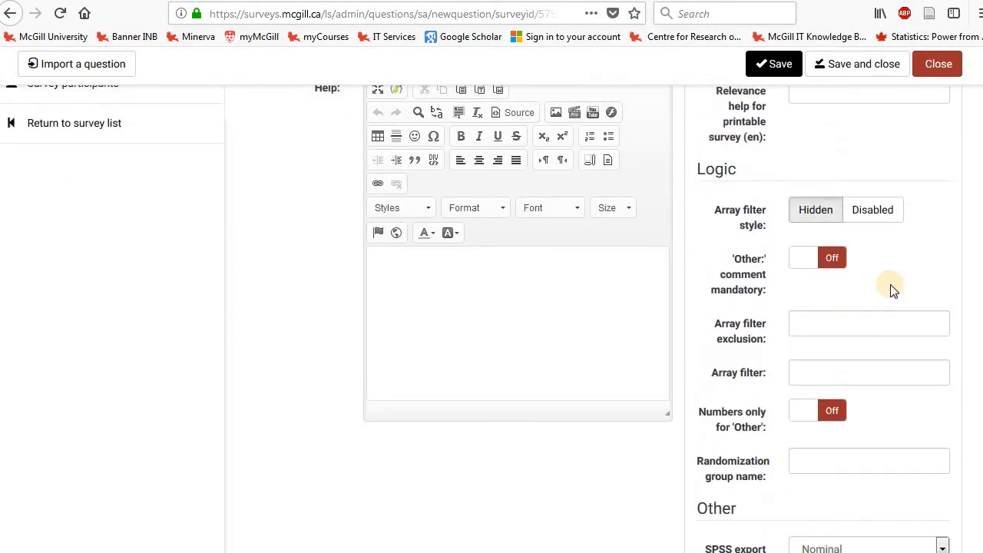
{"action": "scroll", "coordinate": [892, 289], "scroll_direction": "up", "scroll_amount": 8}
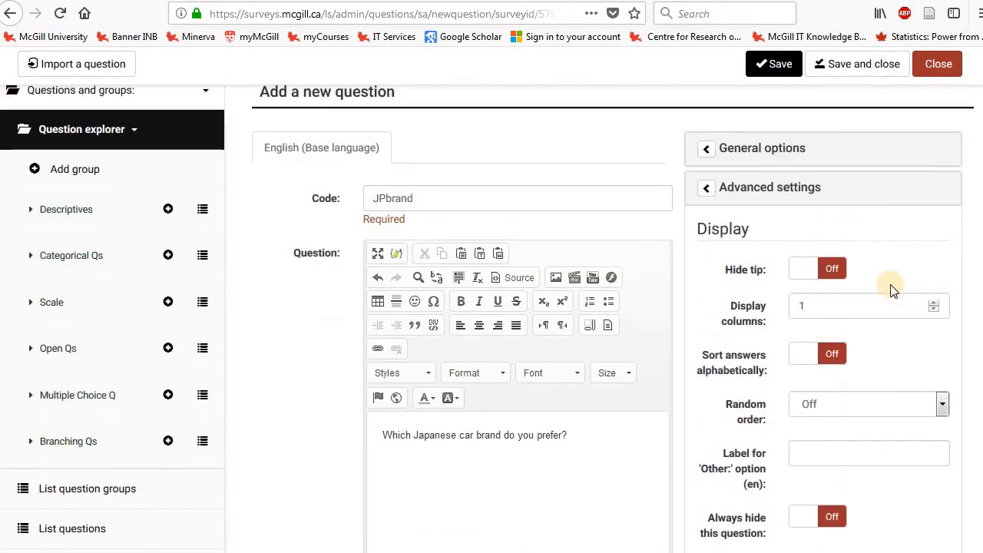
{"action": "left_click", "coordinate": [799, 189]}
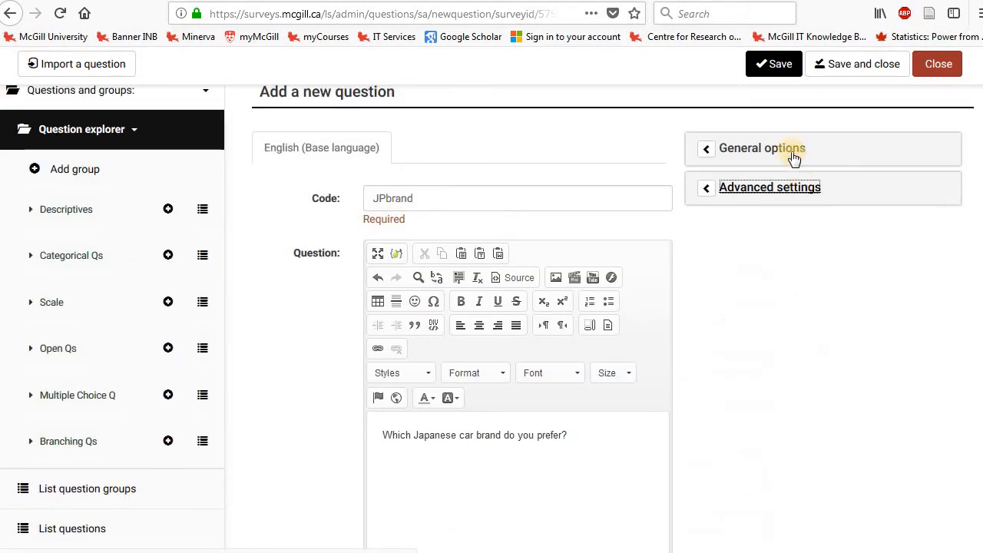
{"action": "left_click", "coordinate": [794, 149]}
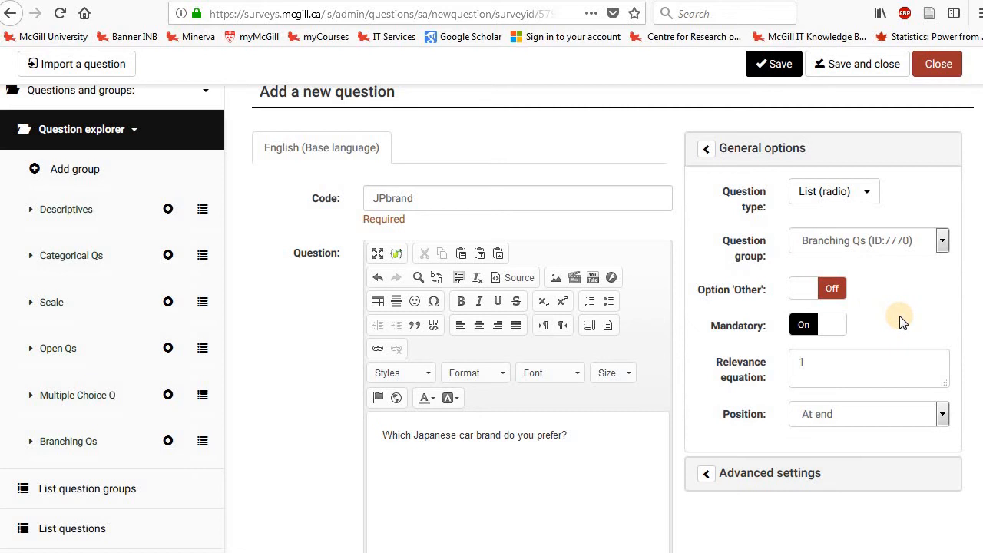
{"action": "scroll", "coordinate": [902, 323], "scroll_direction": "up", "scroll_amount": 2}
{"action": "left_click", "coordinate": [853, 136]}
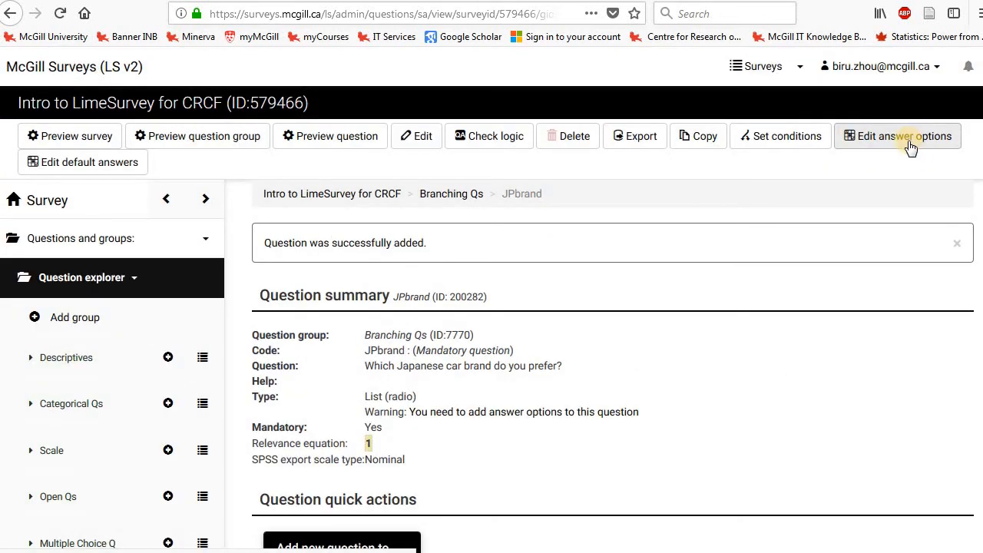
Replace the JPbrand question's default answer option with codes 1 Toyota, 2 Mazda, 3 Honda and 4 Subaru
{"action": "left_click", "coordinate": [910, 146]}
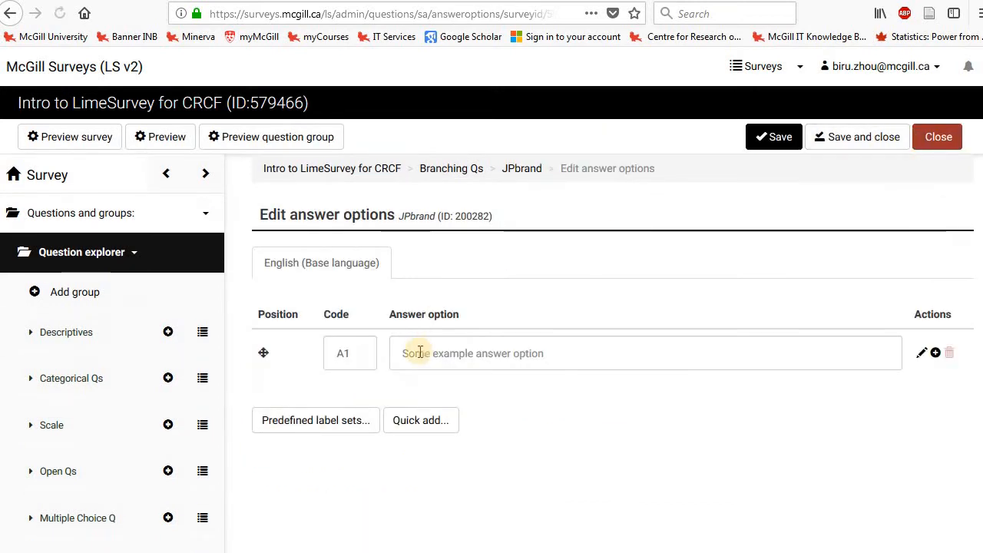
{"action": "left_click", "coordinate": [421, 420]}
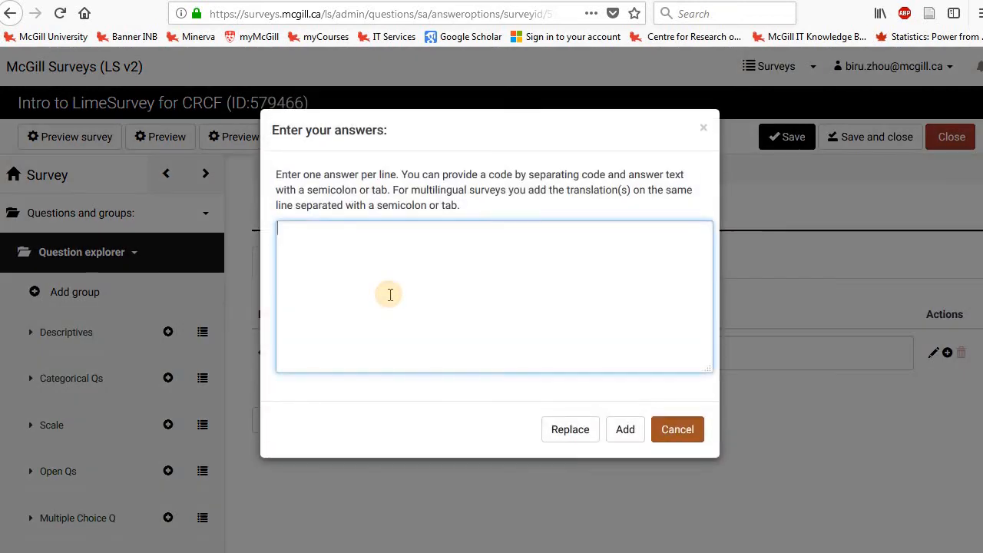
{"action": "type", "text": "1;Toyota"}
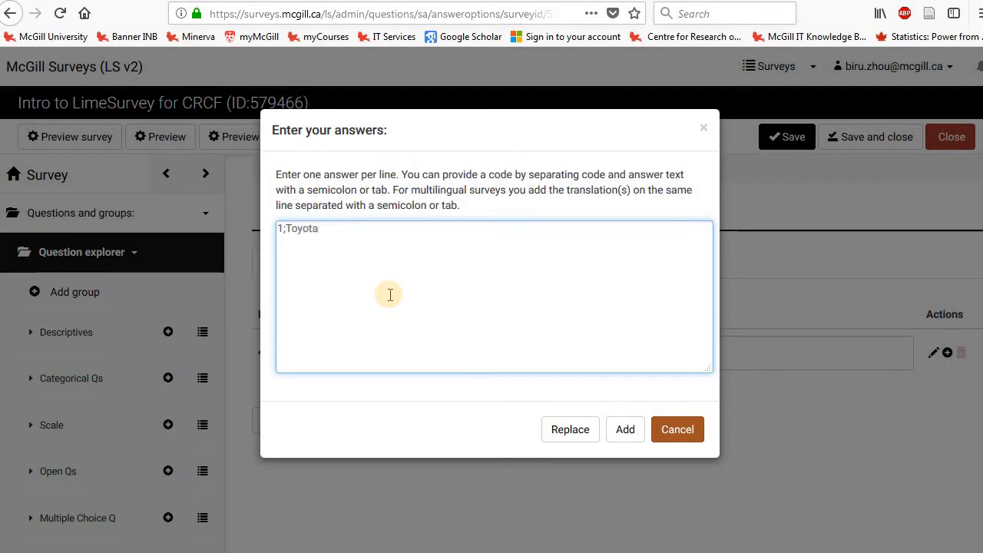
{"action": "key", "text": "Return"}
{"action": "type", "text": "2;Mazda"}
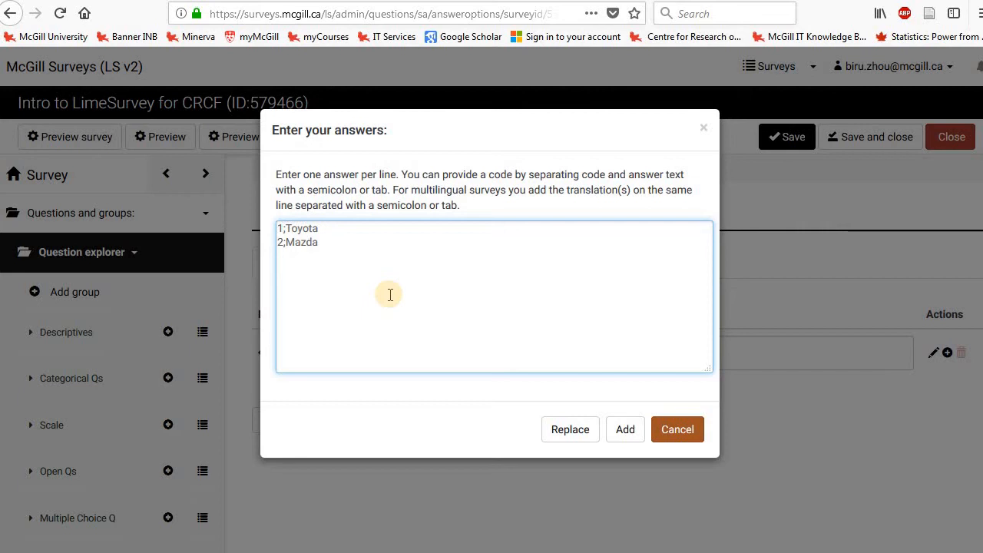
{"action": "key", "text": "Return"}
{"action": "type", "text": "3"}
{"action": "type", "text": ";Honda "}
{"action": "type", "text": "4;Su"}
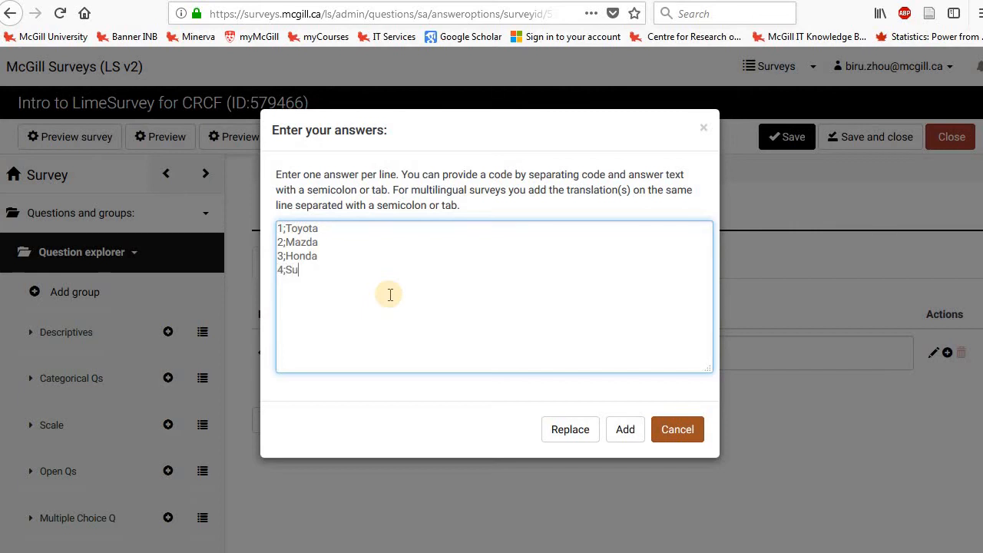
{"action": "type", "text": "baru"}
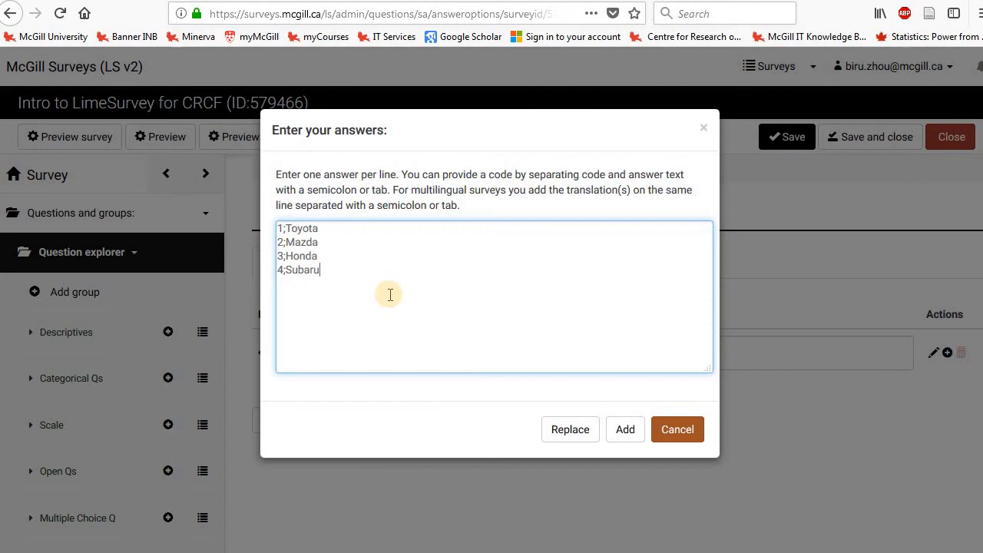
{"action": "left_click", "coordinate": [560, 431]}
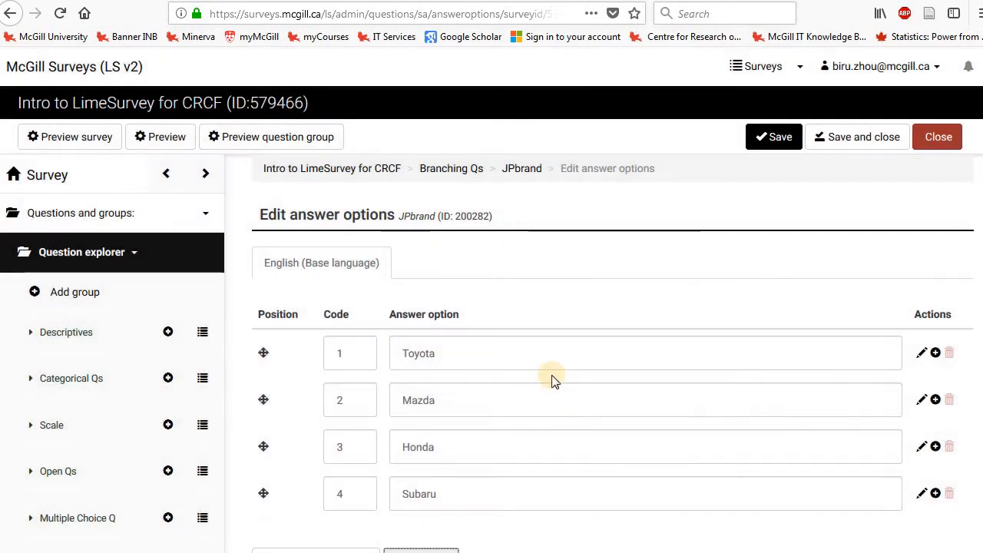
{"action": "scroll", "coordinate": [429, 221], "scroll_direction": "down", "scroll_amount": 3}
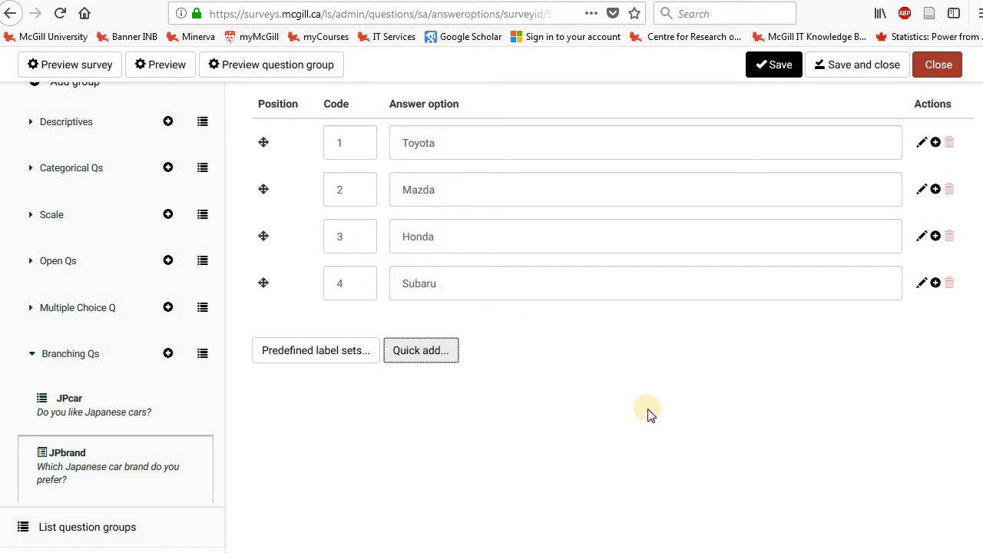
{"action": "scroll", "coordinate": [768, 307], "scroll_direction": "up", "scroll_amount": 3}
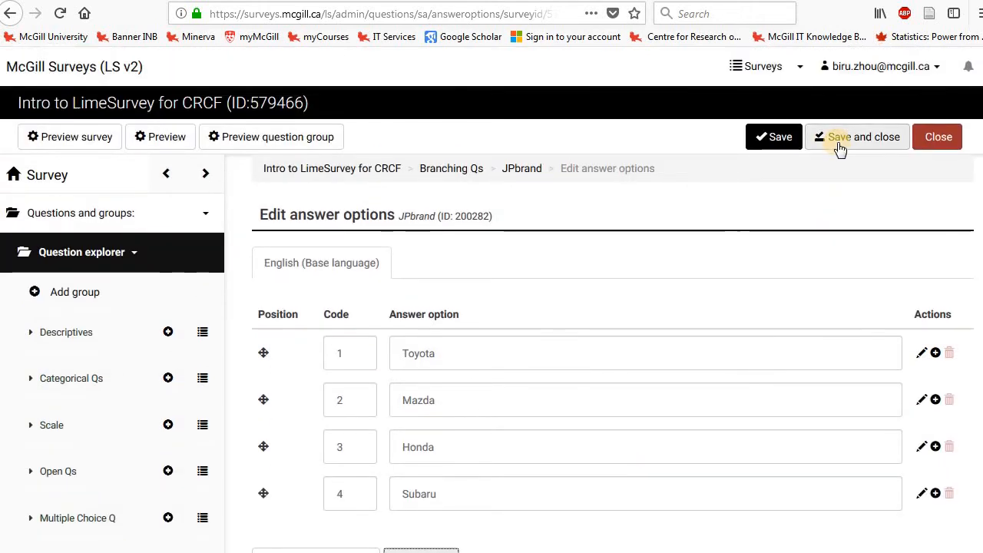
Save and close the JPbrand answer options, and add a new question with code UScar to the Branching Qs group
{"action": "left_click", "coordinate": [840, 139]}
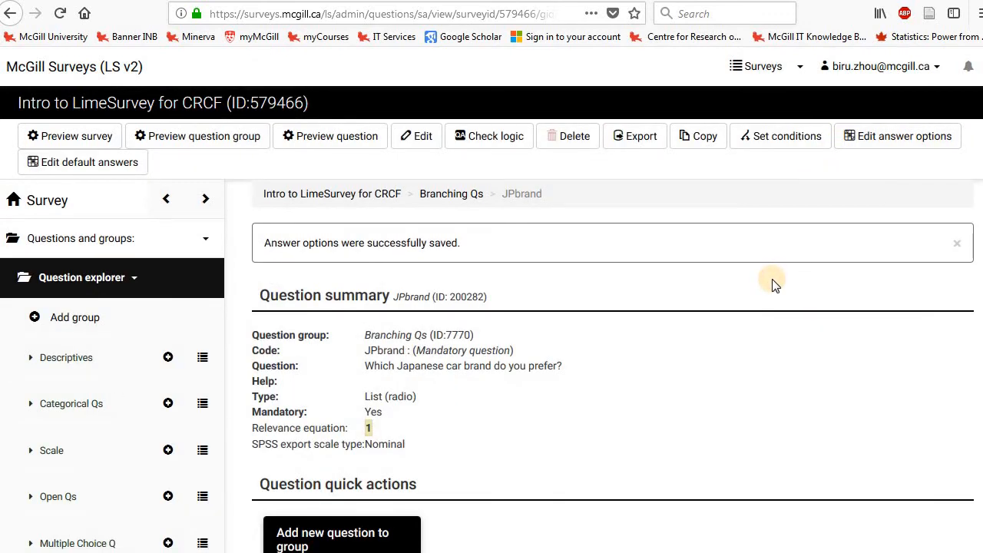
{"action": "scroll", "coordinate": [561, 440], "scroll_direction": "down", "scroll_amount": 2}
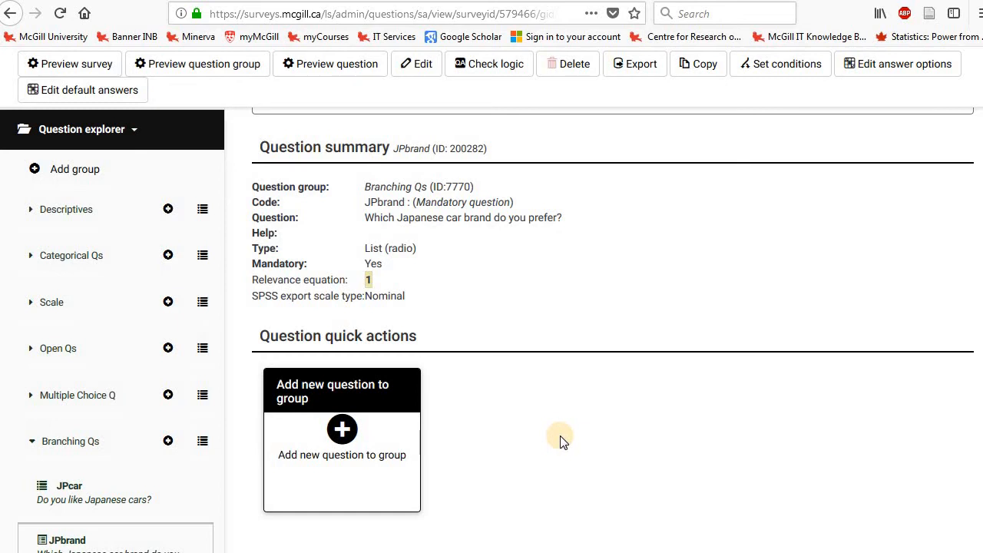
{"action": "left_click", "coordinate": [343, 430]}
{"action": "left_click", "coordinate": [412, 315]}
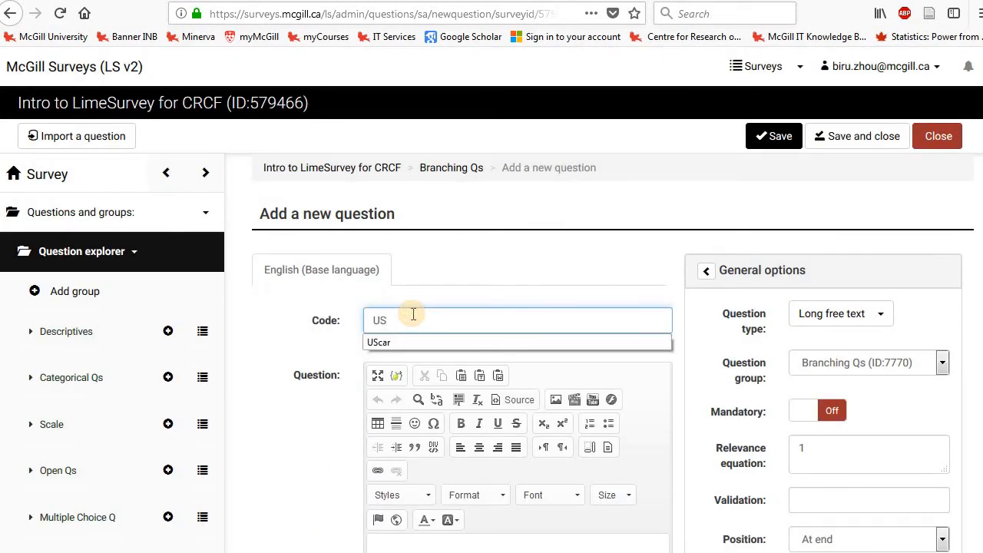
{"action": "type", "text": "US"}
{"action": "left_click", "coordinate": [422, 342]}
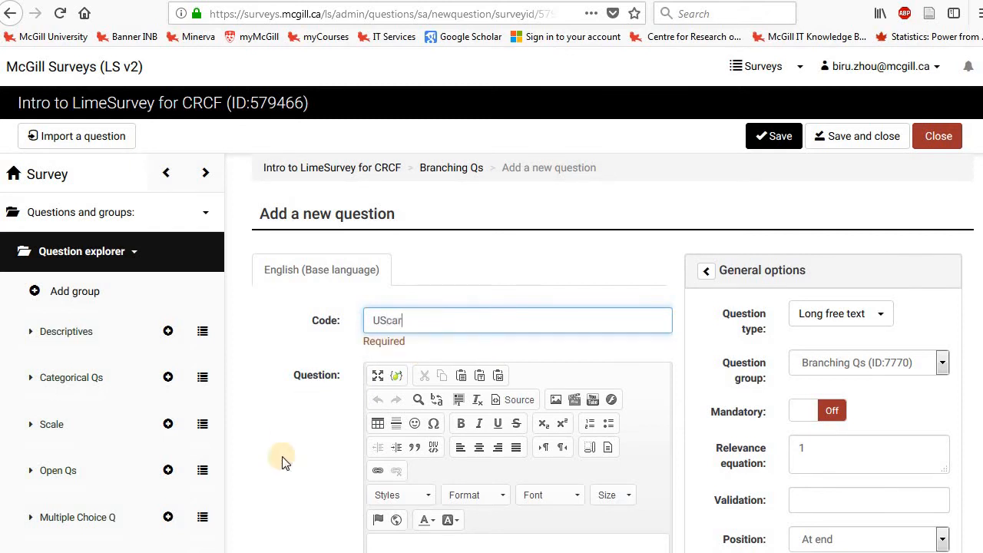
Enter "Do you like American cars?" as the UScar question's text
{"action": "scroll", "coordinate": [307, 454], "scroll_direction": "down", "scroll_amount": 4}
{"action": "left_click", "coordinate": [454, 312]}
{"action": "type", "text": "D"}
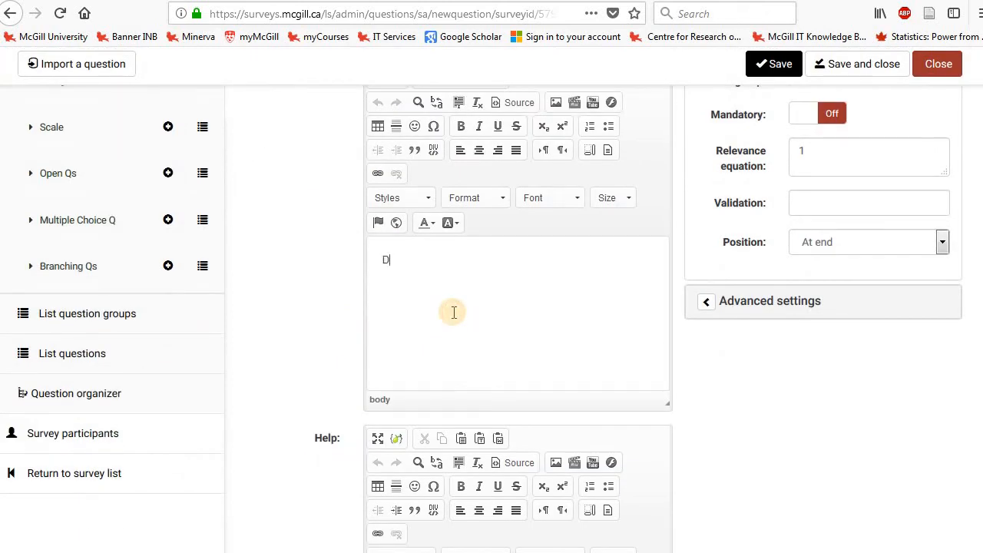
{"action": "type", "text": "o you like American cars"}
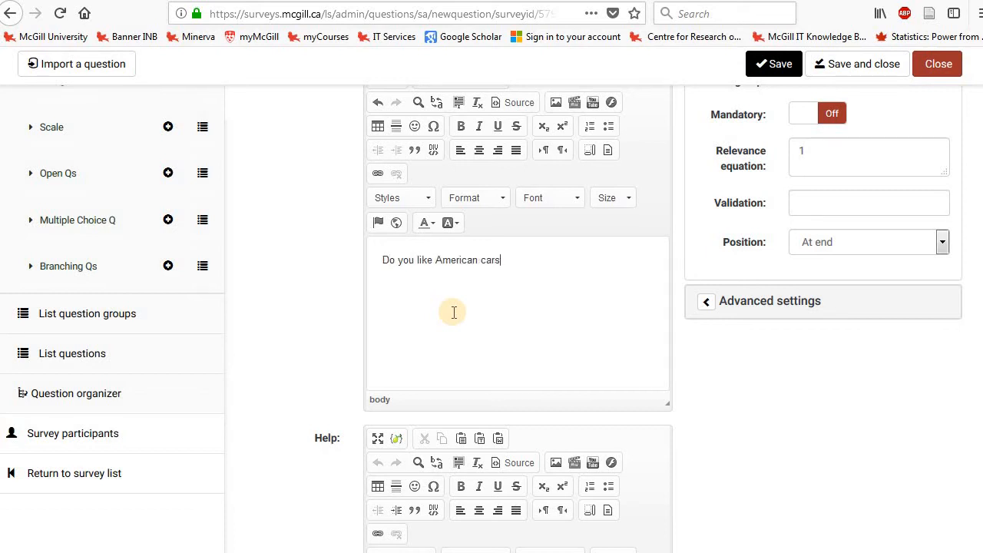
{"action": "type", "text": "?"}
Set the UScar question's type to List (radio) and make it mandatory
{"action": "scroll", "coordinate": [803, 285], "scroll_direction": "up", "scroll_amount": 3}
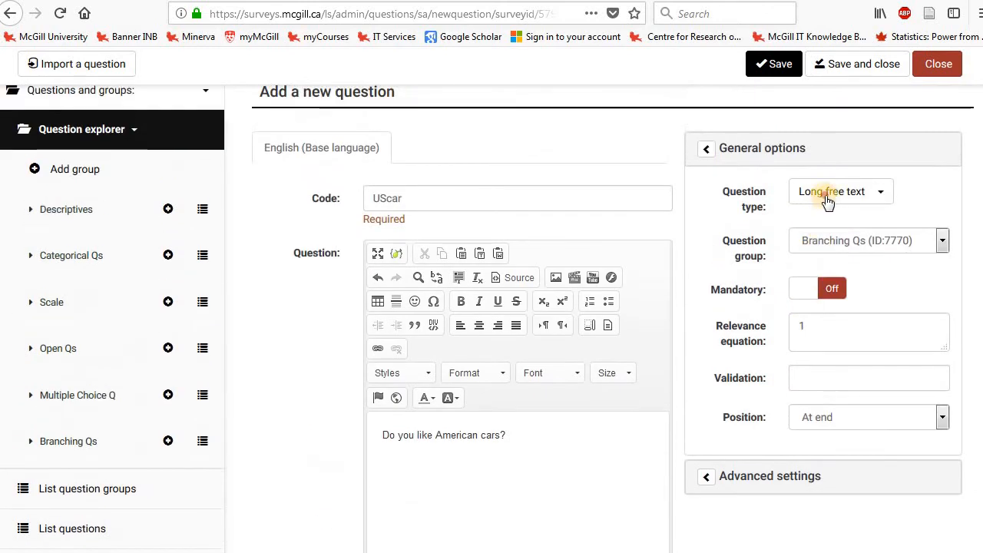
{"action": "left_click", "coordinate": [827, 199]}
{"action": "left_click", "coordinate": [836, 276]}
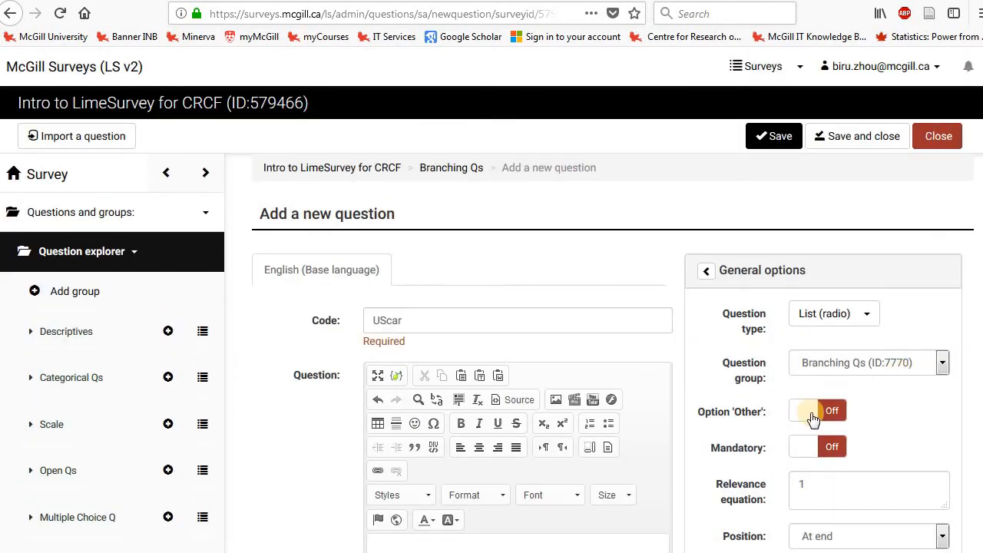
{"action": "left_click", "coordinate": [818, 447]}
Set the UScar question's SPSS export scale type to Nominal in the advanced settings, and save and close the question
{"action": "scroll", "coordinate": [905, 439], "scroll_direction": "down", "scroll_amount": 4}
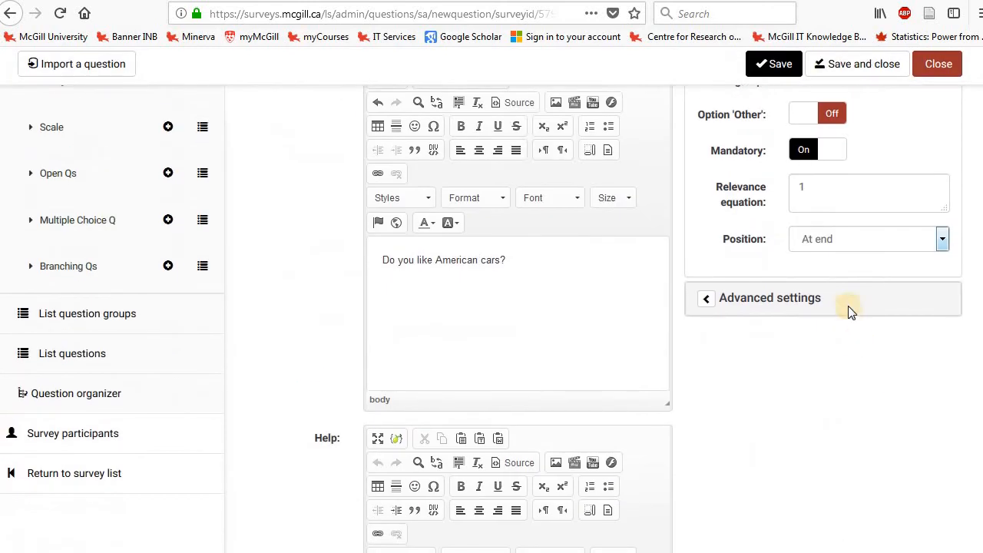
{"action": "left_click", "coordinate": [768, 300]}
{"action": "scroll", "coordinate": [834, 373], "scroll_direction": "down", "scroll_amount": 5}
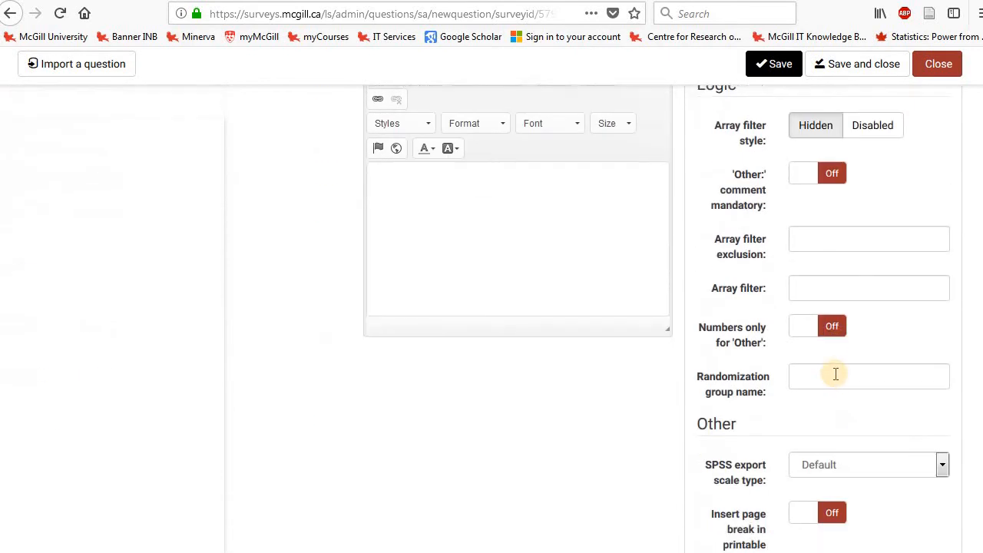
{"action": "scroll", "coordinate": [836, 374], "scroll_direction": "down", "scroll_amount": 3}
{"action": "left_click", "coordinate": [838, 285]}
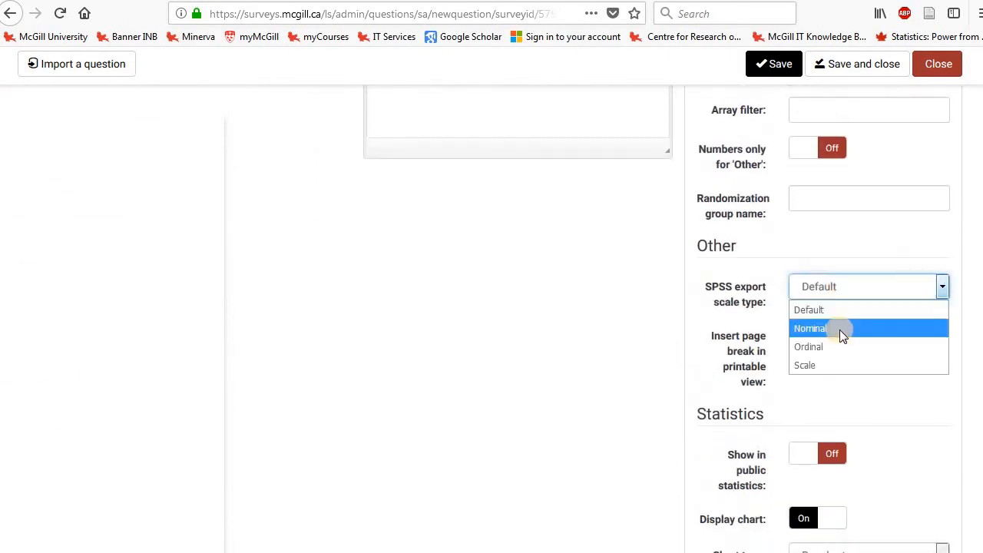
{"action": "left_click", "coordinate": [840, 330]}
{"action": "scroll", "coordinate": [907, 374], "scroll_direction": "up", "scroll_amount": 10}
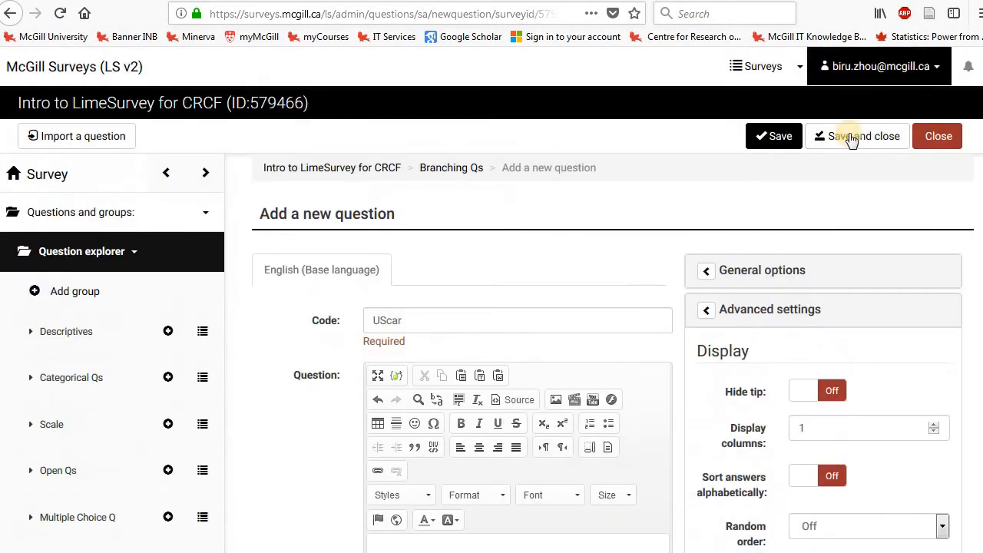
{"action": "left_click", "coordinate": [851, 138]}
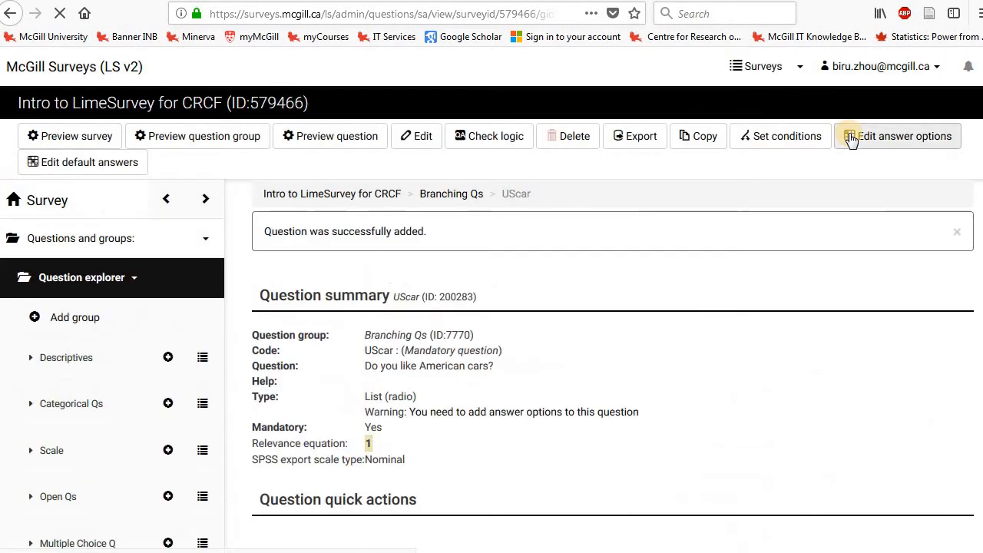
Replace the UScar question's default answer option with codes 1 Yes and 2 No, and save and close the answer options
{"action": "left_click", "coordinate": [895, 132]}
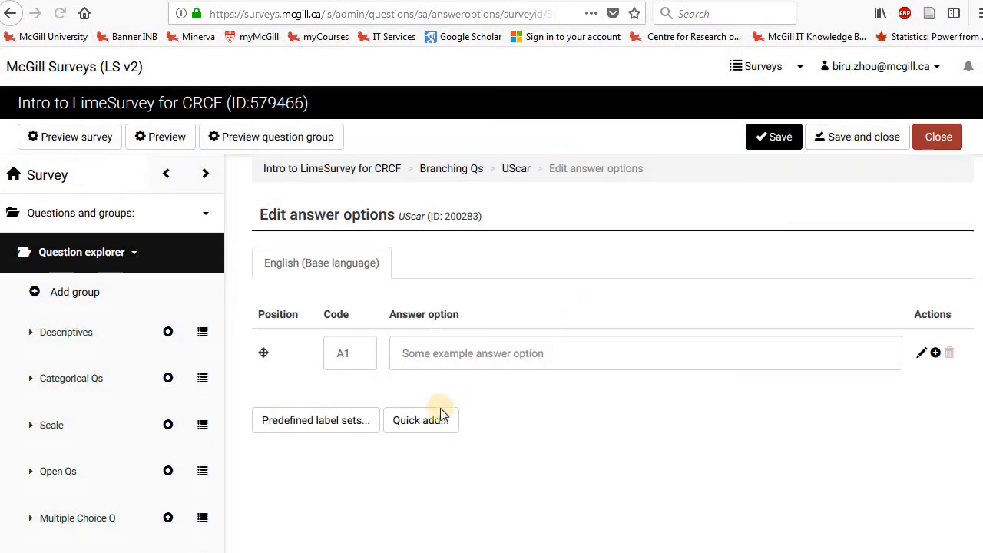
{"action": "left_click", "coordinate": [420, 420]}
{"action": "type", "text": "1"}
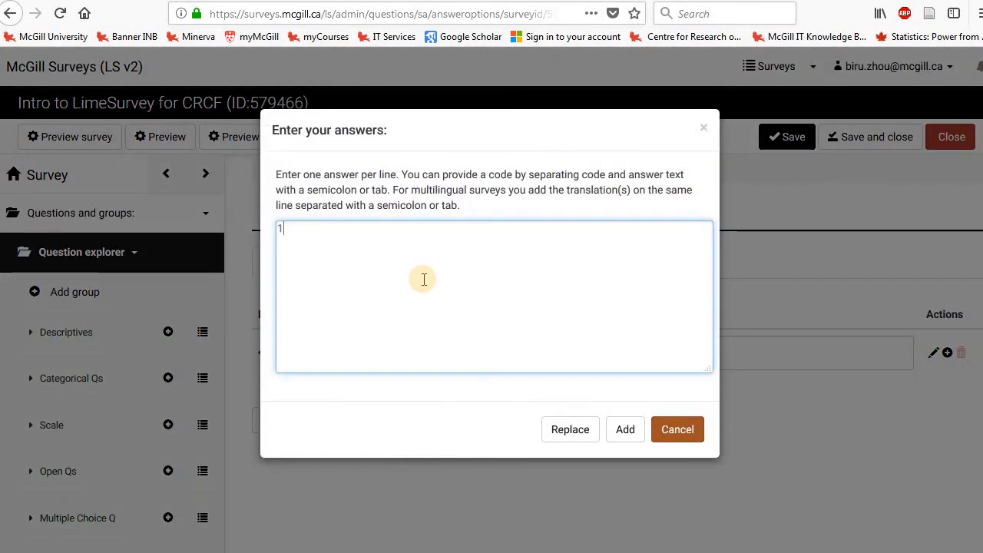
{"action": "type", "text": ";Yes"}
{"action": "key", "text": "Return"}
{"action": "type", "text": "2;No"}
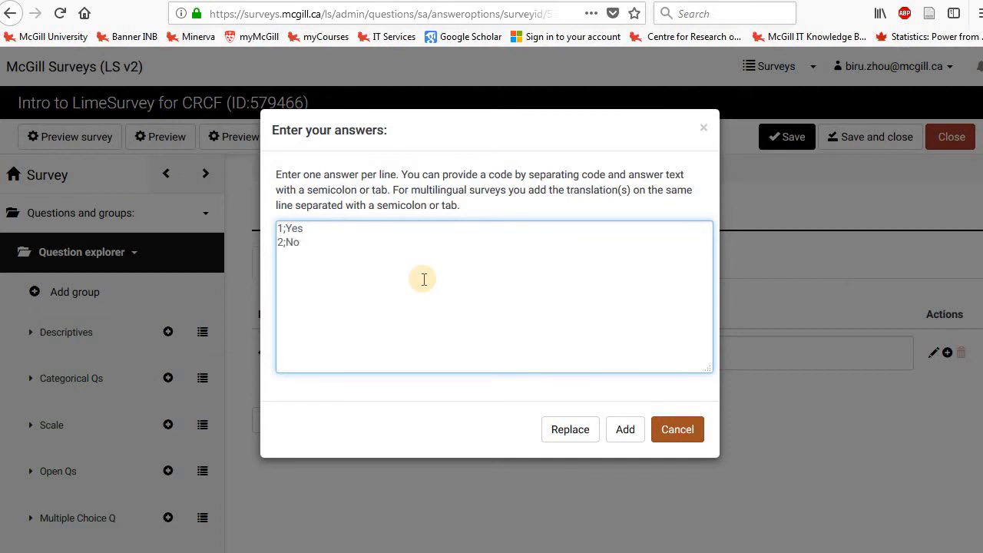
{"action": "left_click", "coordinate": [566, 435]}
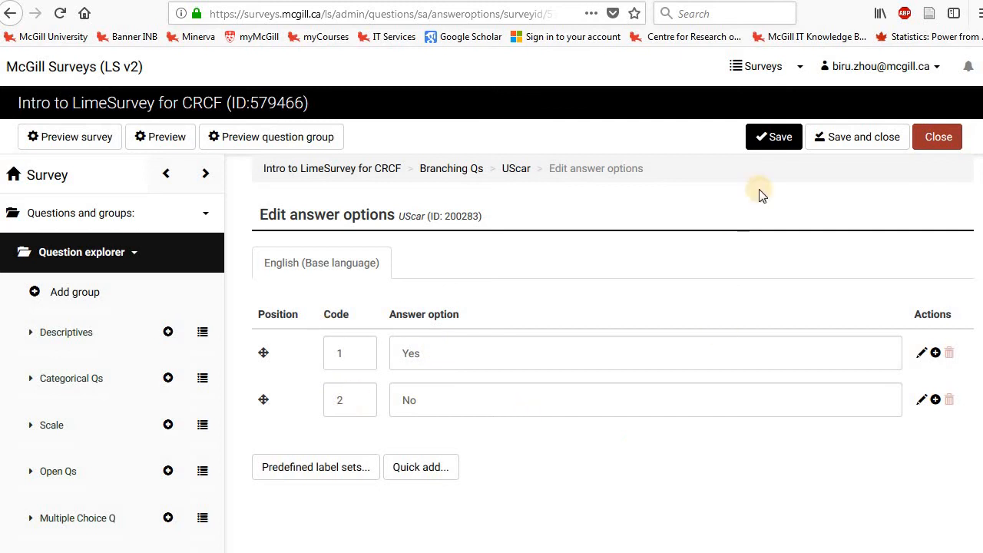
{"action": "left_click", "coordinate": [834, 152]}
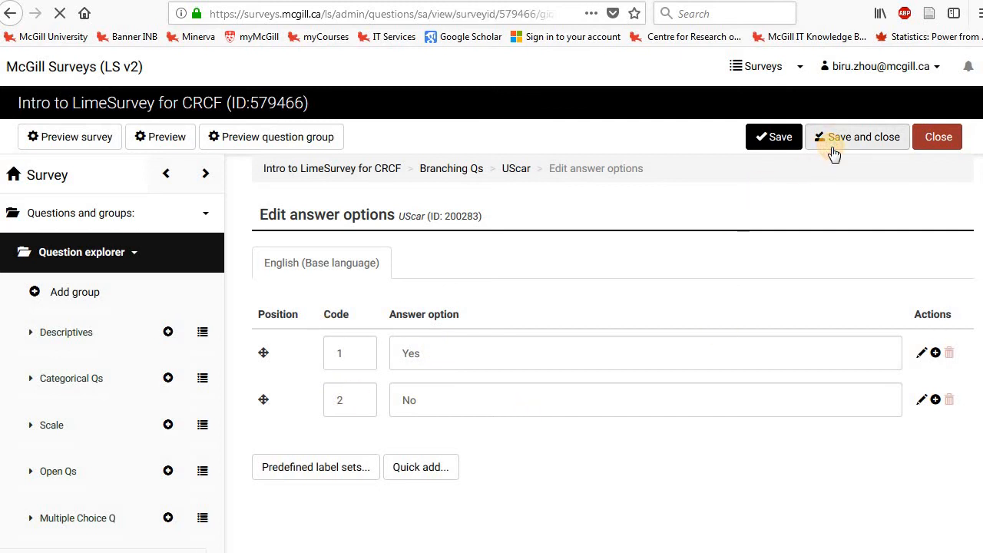
{"action": "scroll", "coordinate": [621, 400], "scroll_direction": "down", "scroll_amount": 3}
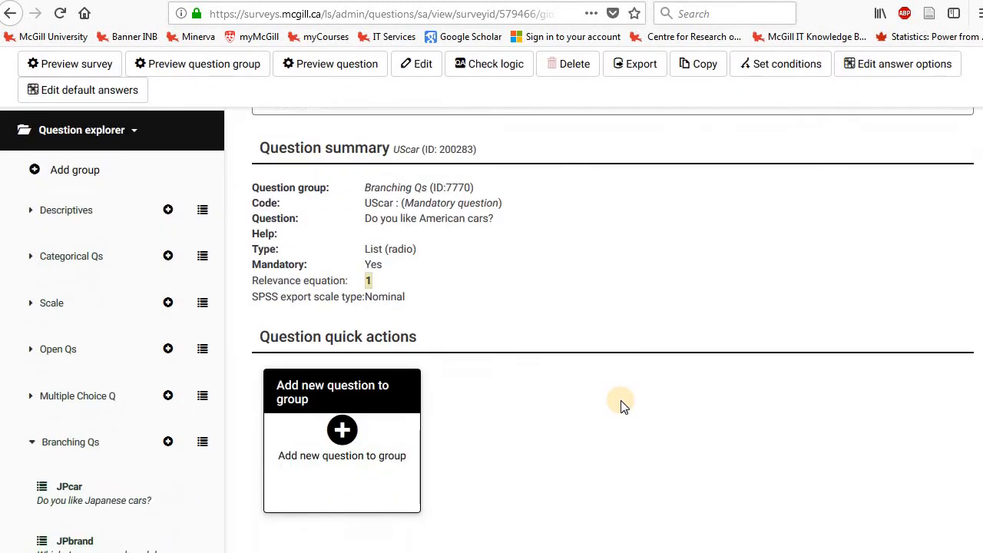
{"action": "scroll", "coordinate": [624, 406], "scroll_direction": "down", "scroll_amount": 1}
{"action": "scroll", "coordinate": [624, 405], "scroll_direction": "up", "scroll_amount": 3}
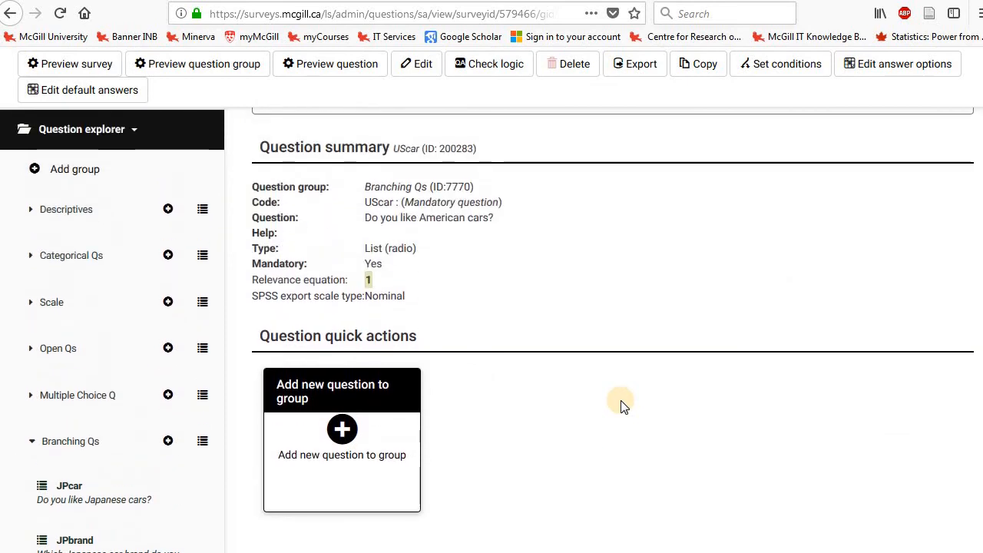
{"action": "scroll", "coordinate": [624, 405], "scroll_direction": "up", "scroll_amount": 2}
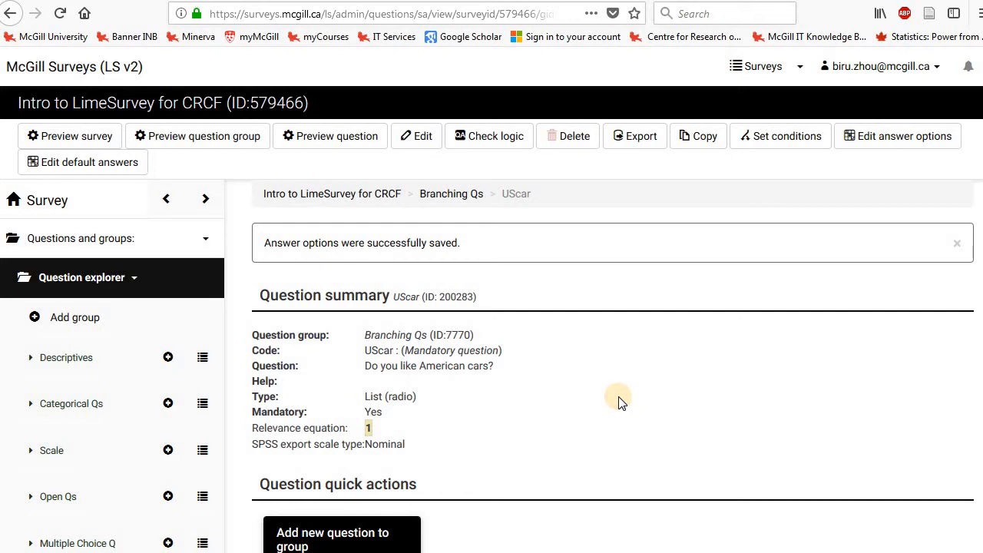
Preview the Branching Qs question group to examine how its car questions and answer options are displayed, and return to the survey editor
{"action": "left_click", "coordinate": [185, 149]}
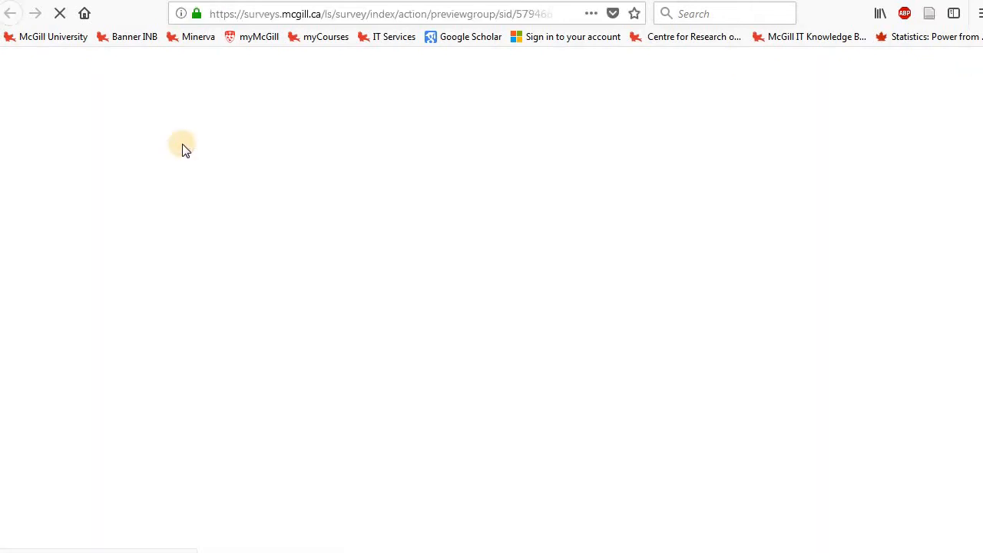
{"action": "left_click", "coordinate": [590, 288]}
{"action": "scroll", "coordinate": [715, 334], "scroll_direction": "down", "scroll_amount": 3}
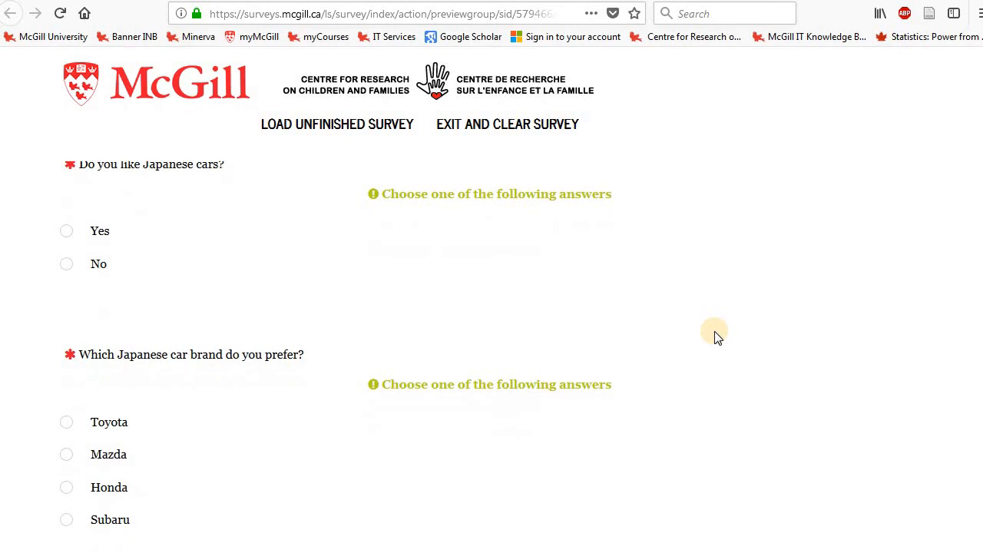
{"action": "scroll", "coordinate": [211, 233], "scroll_direction": "up", "scroll_amount": 1}
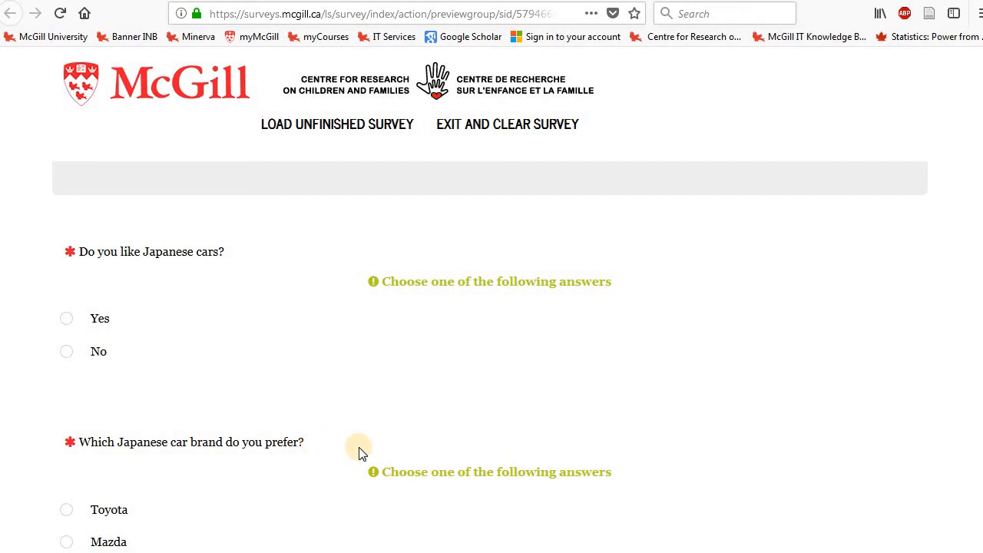
{"action": "scroll", "coordinate": [361, 451], "scroll_direction": "down", "scroll_amount": 3}
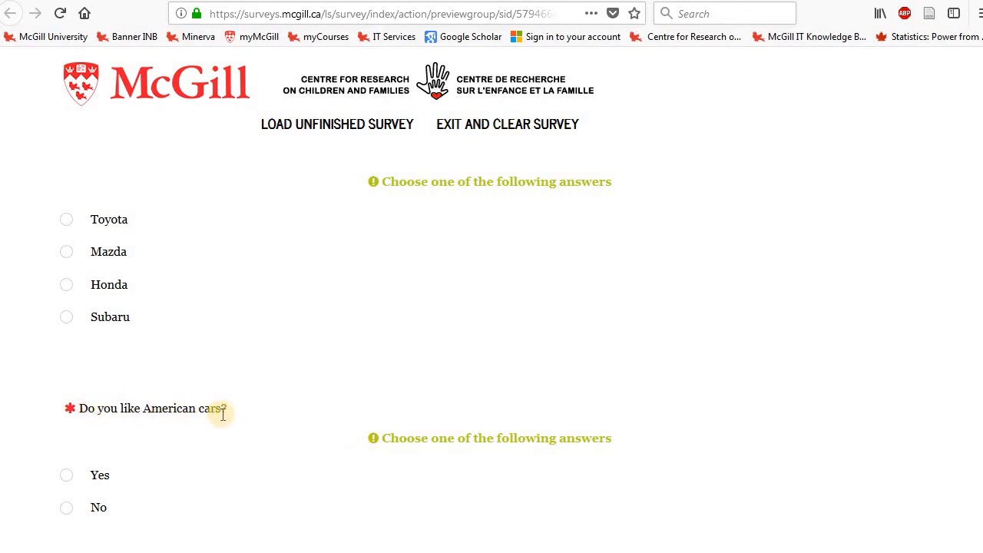
{"action": "scroll", "coordinate": [319, 406], "scroll_direction": "up", "scroll_amount": 4}
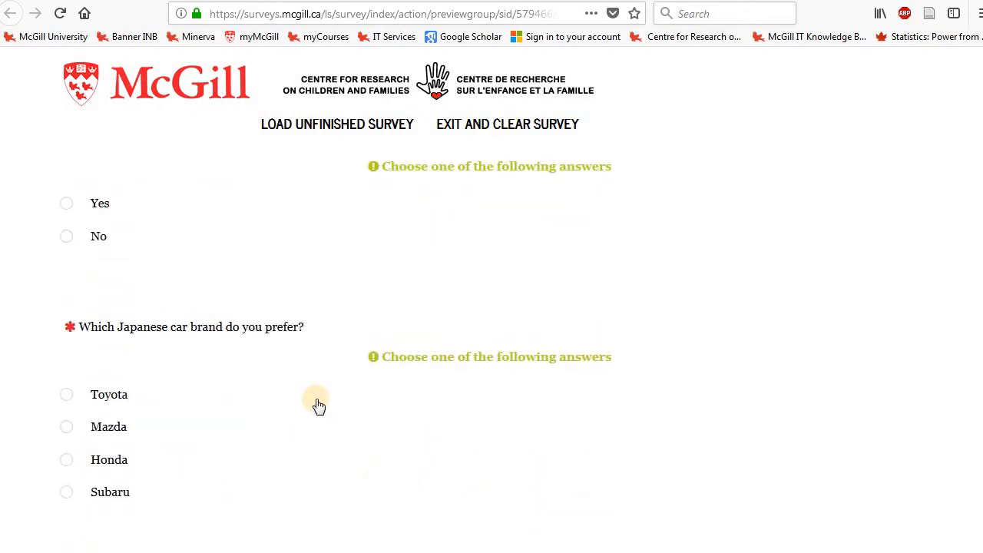
{"action": "scroll", "coordinate": [280, 336], "scroll_direction": "down", "scroll_amount": 5}
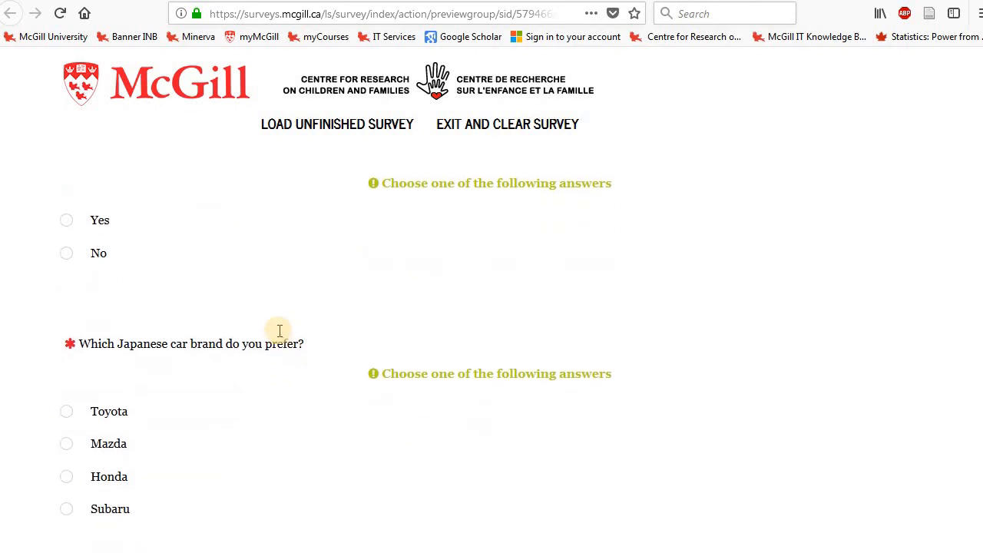
{"action": "scroll", "coordinate": [314, 351], "scroll_direction": "up", "scroll_amount": 3}
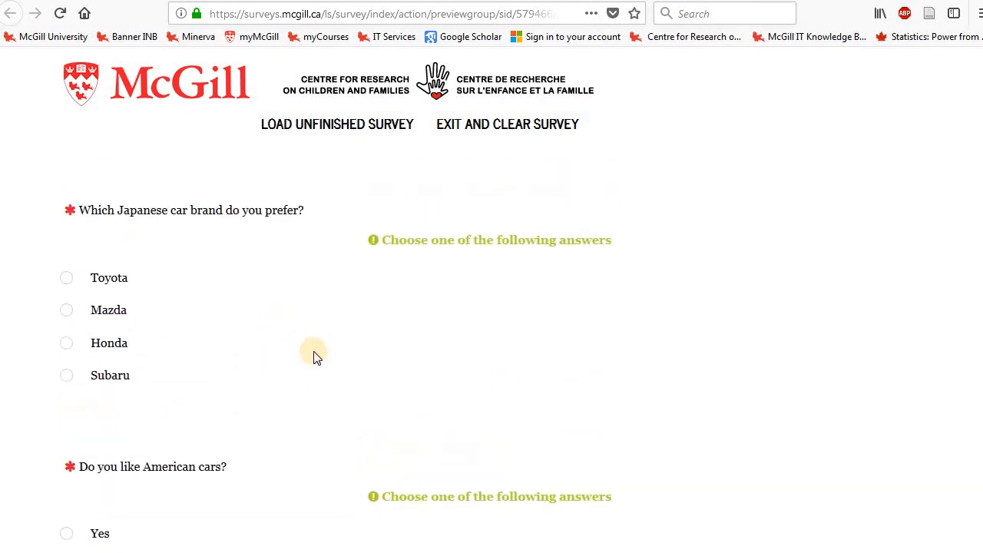
{"action": "scroll", "coordinate": [314, 357], "scroll_direction": "up", "scroll_amount": 2}
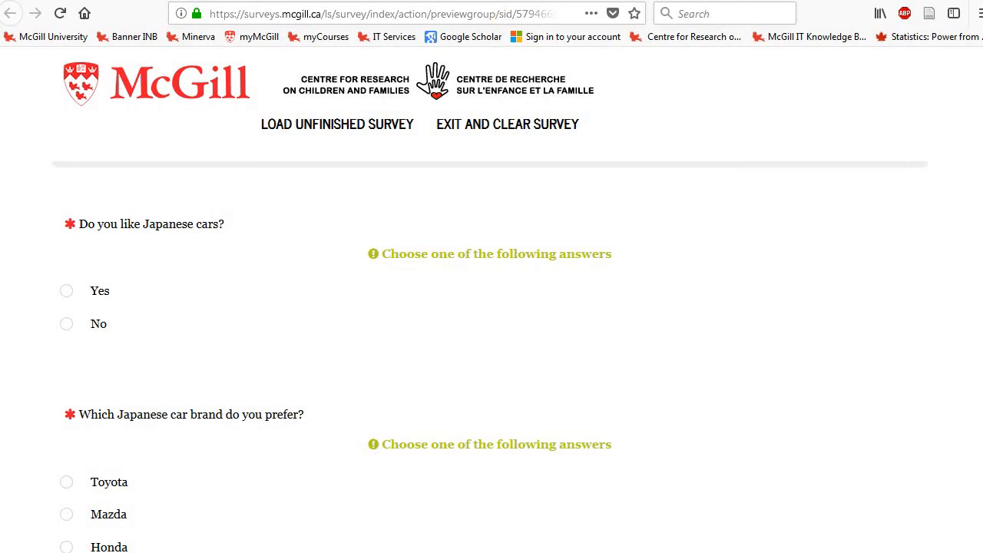
{"action": "left_click", "coordinate": [521, 1]}
{"action": "left_click", "coordinate": [649, 368]}
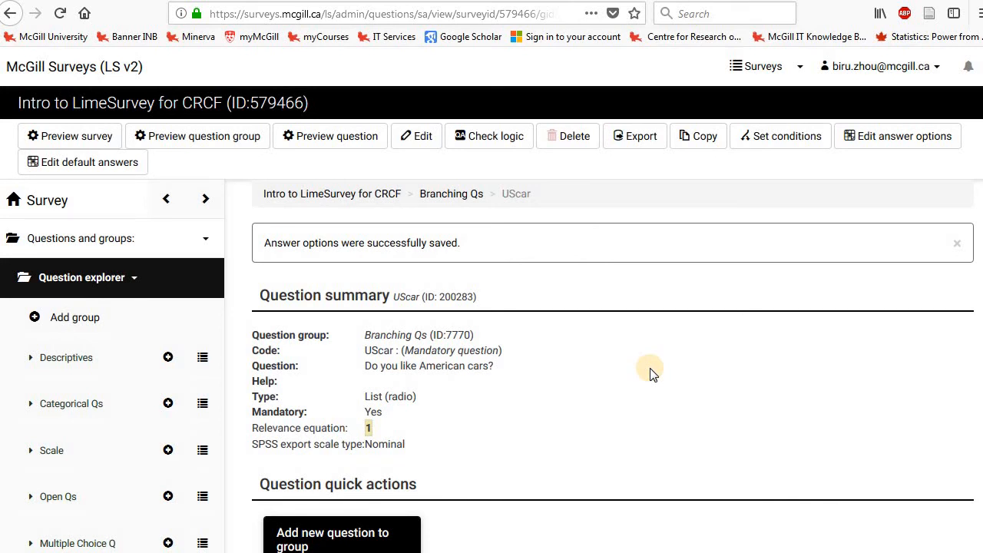
Open the JPcar question from the Branching Qs group to review its summary
{"action": "scroll", "coordinate": [66, 461], "scroll_direction": "down", "scroll_amount": 3}
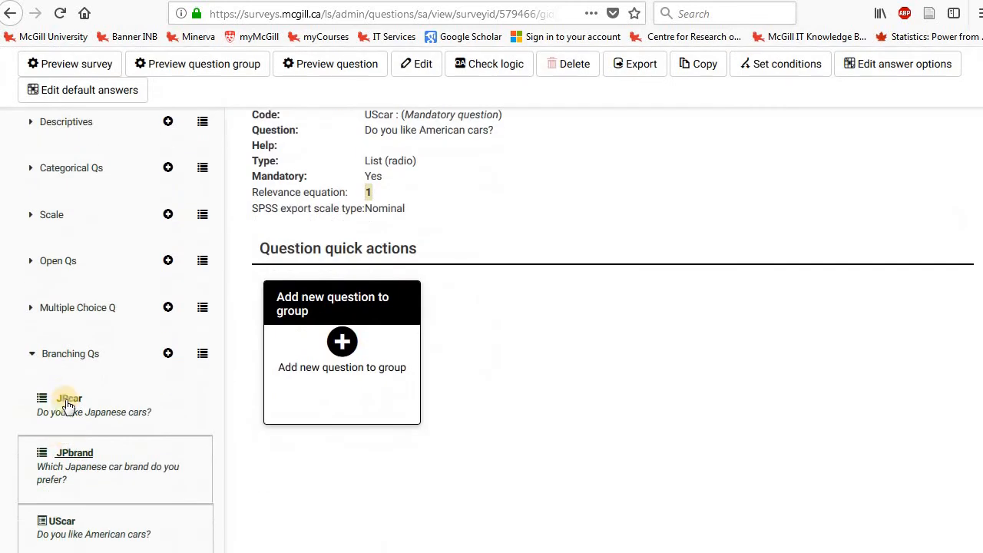
{"action": "left_click", "coordinate": [68, 399]}
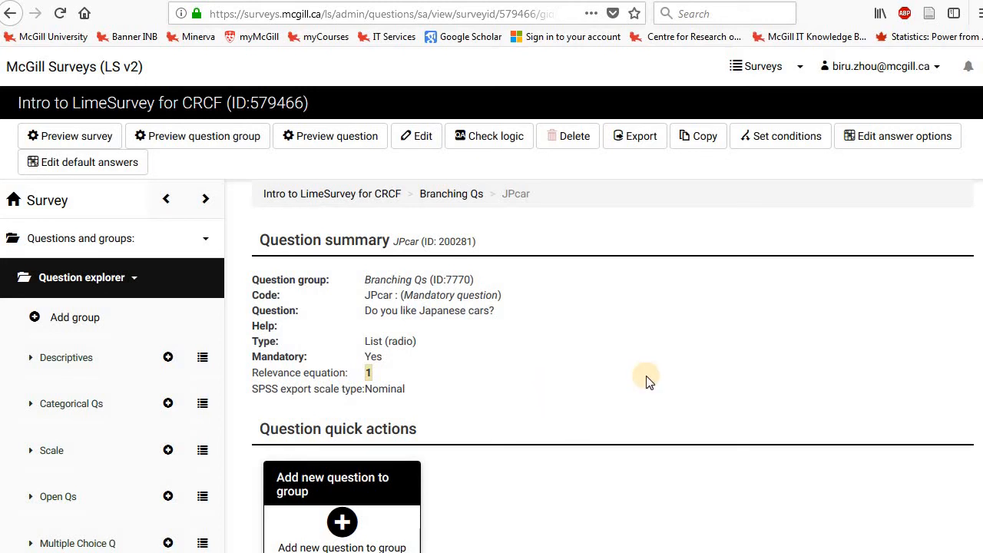
Open the JPbrand question from the Branching Qs group and highlight its question text in the summary
{"action": "scroll", "coordinate": [646, 382], "scroll_direction": "down", "scroll_amount": 5}
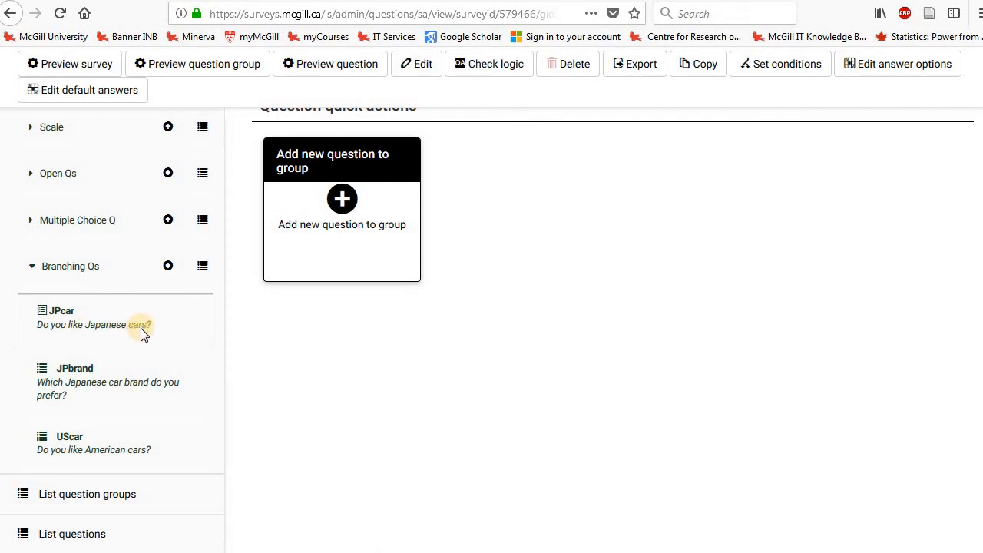
{"action": "left_click", "coordinate": [93, 393]}
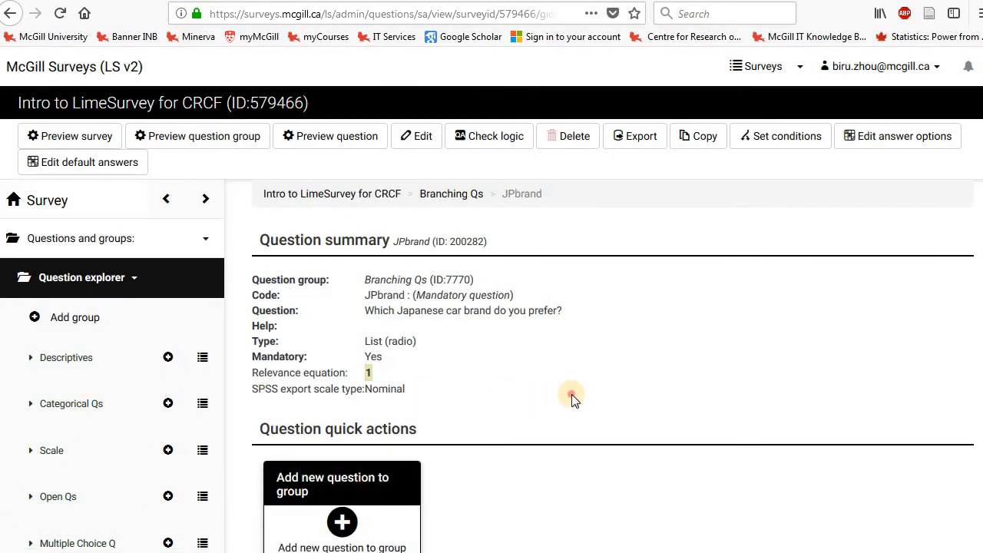
{"action": "left_click_drag", "start_coordinate": [367, 312], "coordinate": [564, 309]}
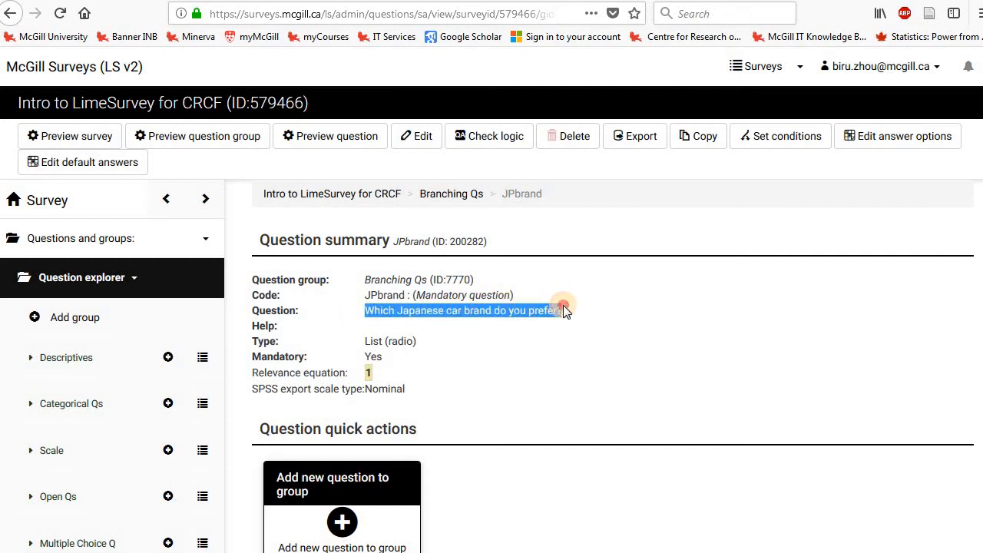
Open the conditions designer for the JPbrand question and choose JPcar: Do you like Japanese cars? as the condition's source question
{"action": "left_click", "coordinate": [595, 384]}
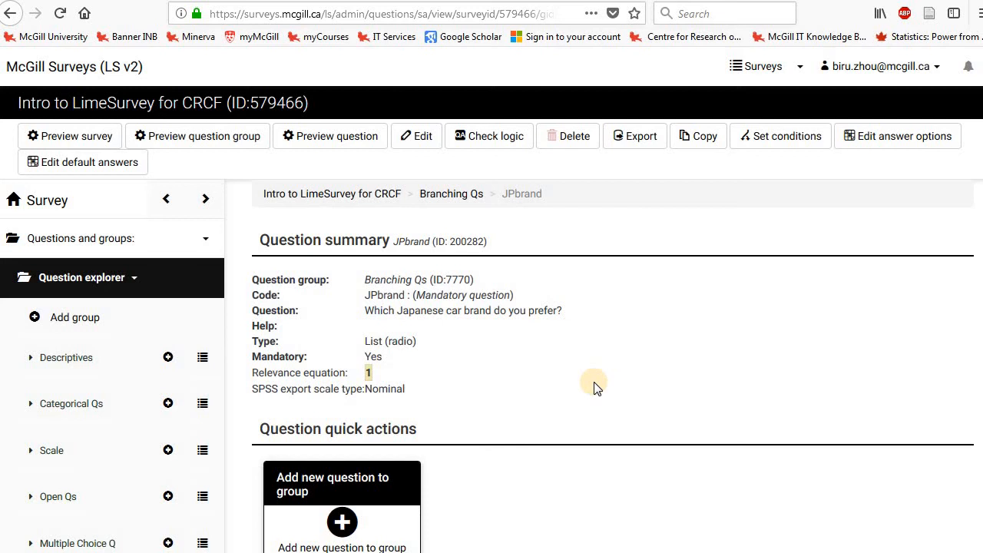
{"action": "left_click", "coordinate": [793, 151]}
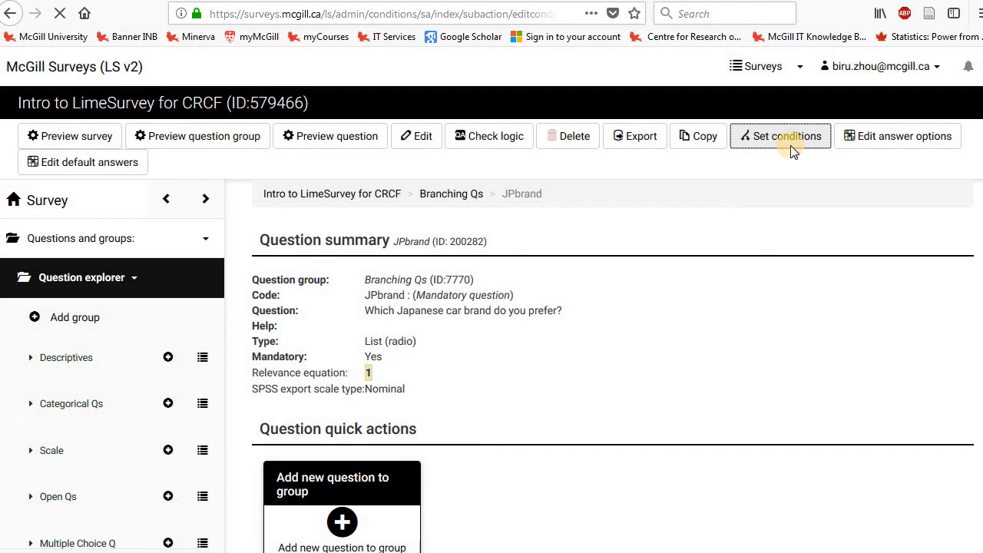
{"action": "scroll", "coordinate": [809, 329], "scroll_direction": "down", "scroll_amount": 3}
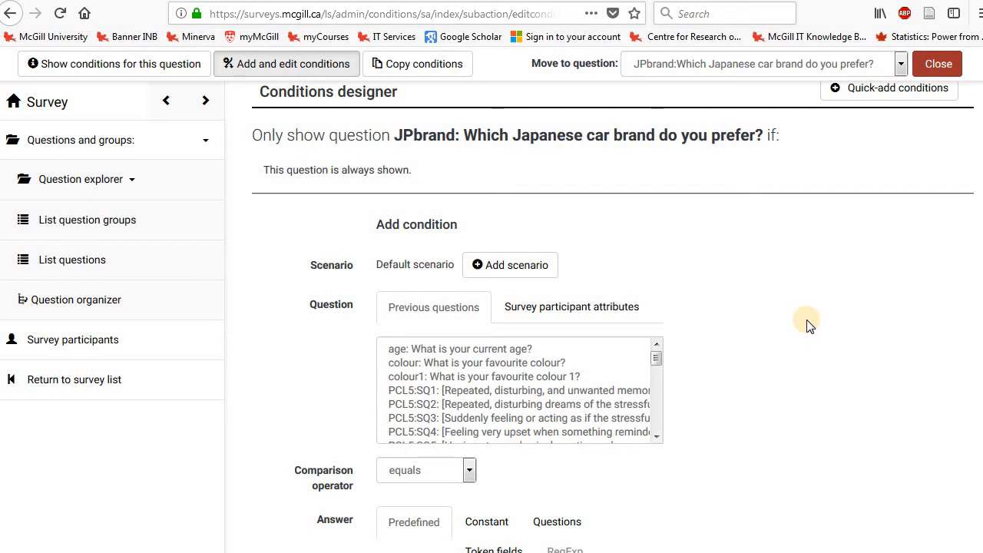
{"action": "scroll", "coordinate": [808, 324], "scroll_direction": "down", "scroll_amount": 2}
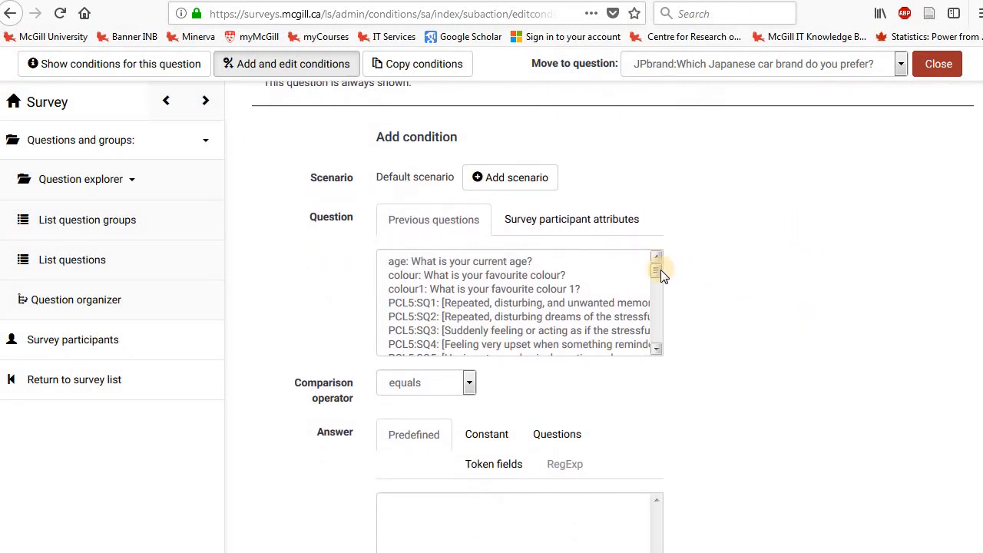
{"action": "left_click_drag", "start_coordinate": [659, 270], "coordinate": [658, 348]}
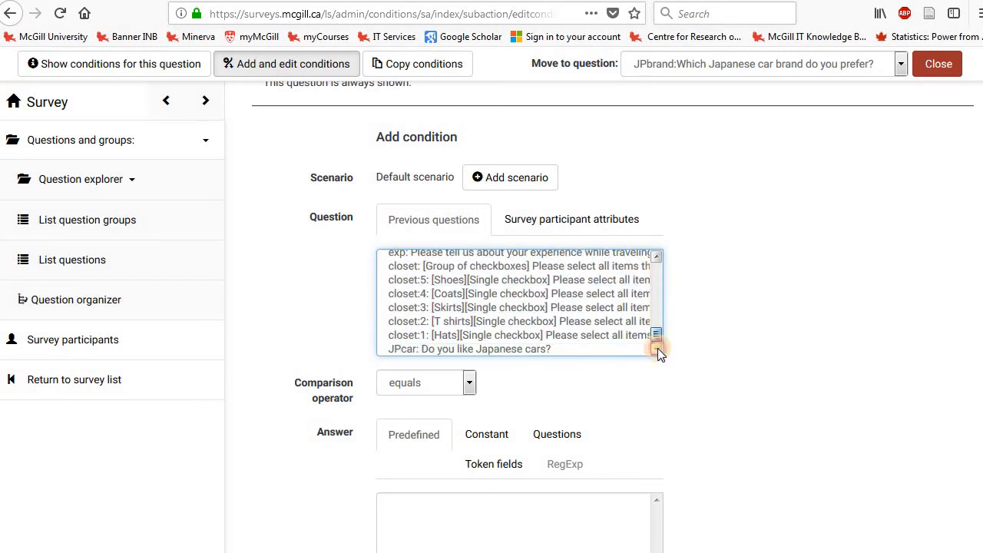
{"action": "left_click", "coordinate": [544, 351]}
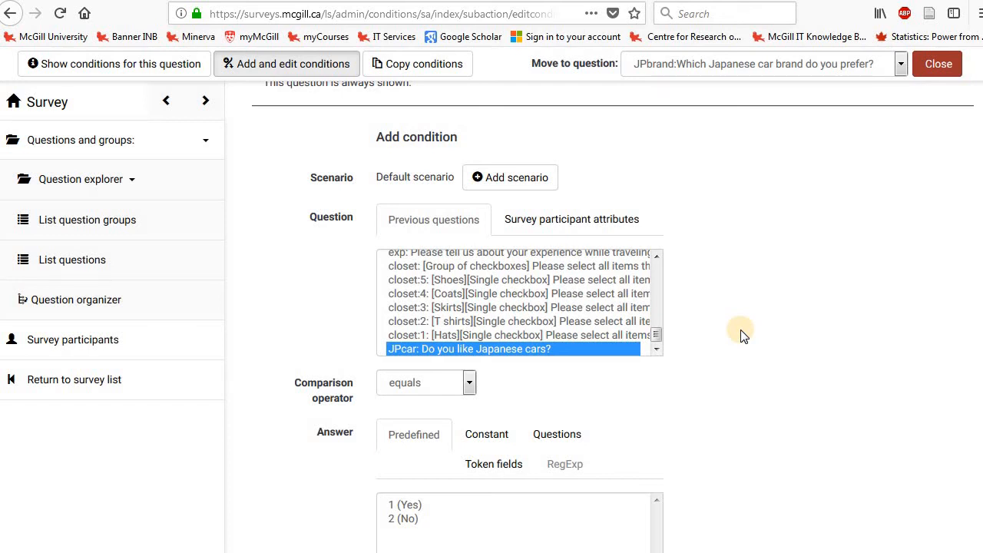
Set the comparison operator to equals with the predefined answer 1 (Yes), and add the condition to JPbrand
{"action": "scroll", "coordinate": [743, 336], "scroll_direction": "down", "scroll_amount": 2}
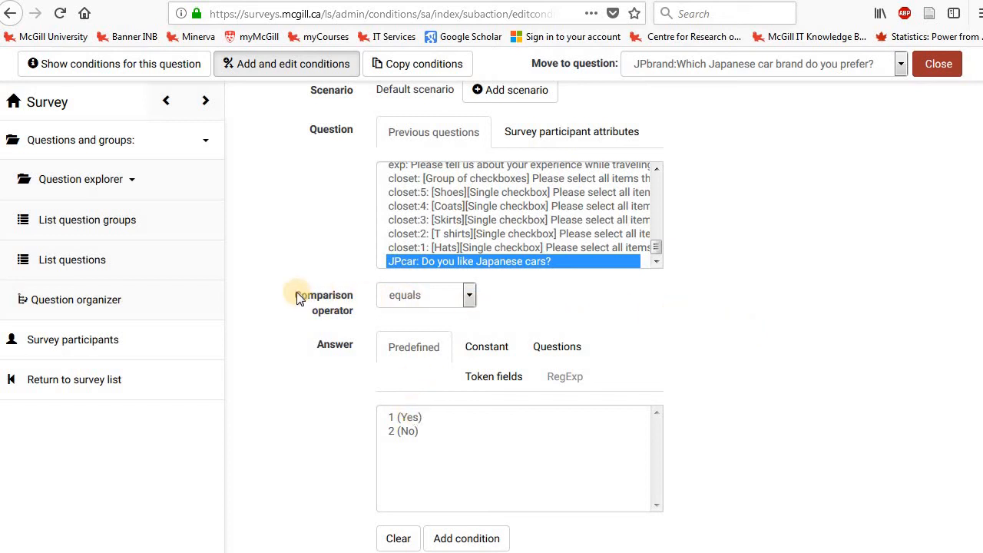
{"action": "left_click", "coordinate": [438, 296]}
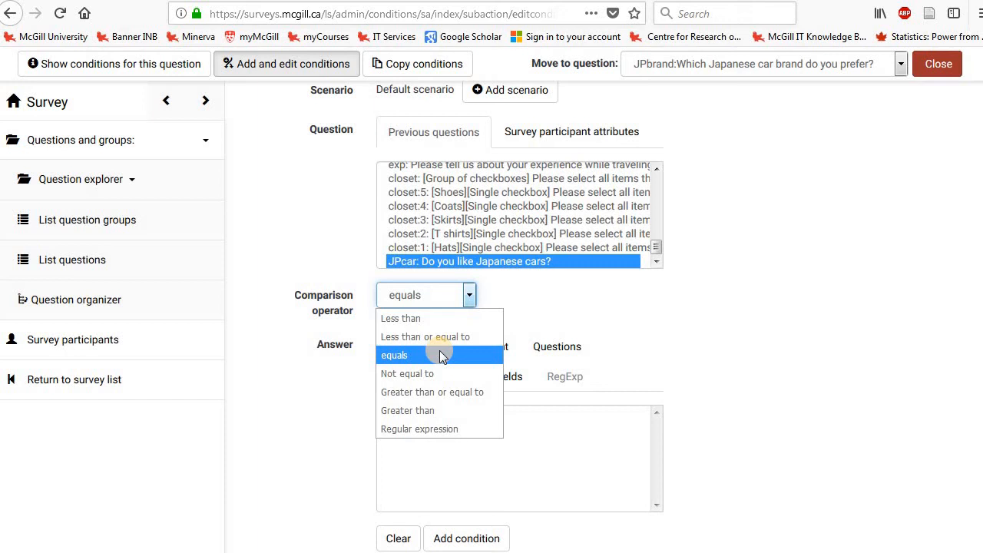
{"action": "left_click", "coordinate": [440, 354]}
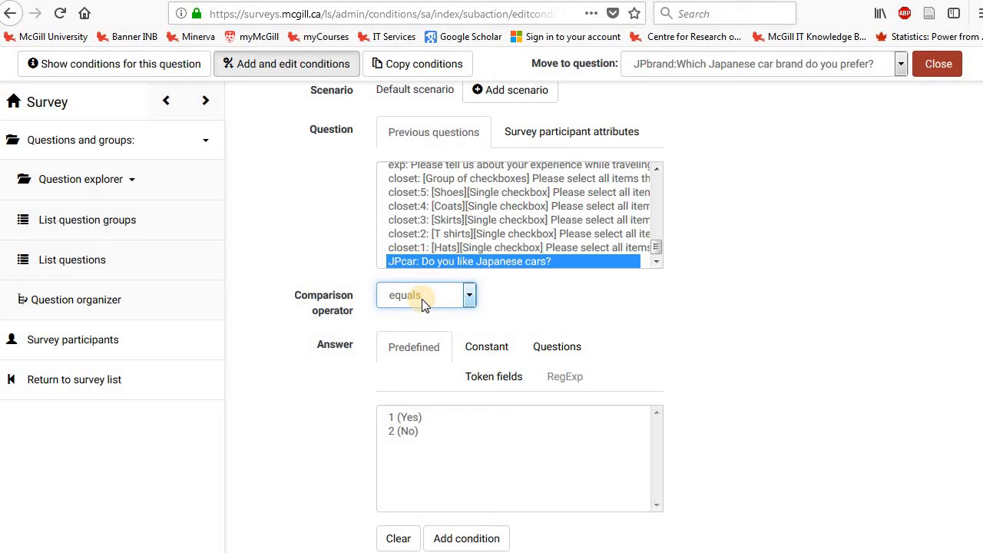
{"action": "left_click", "coordinate": [404, 418]}
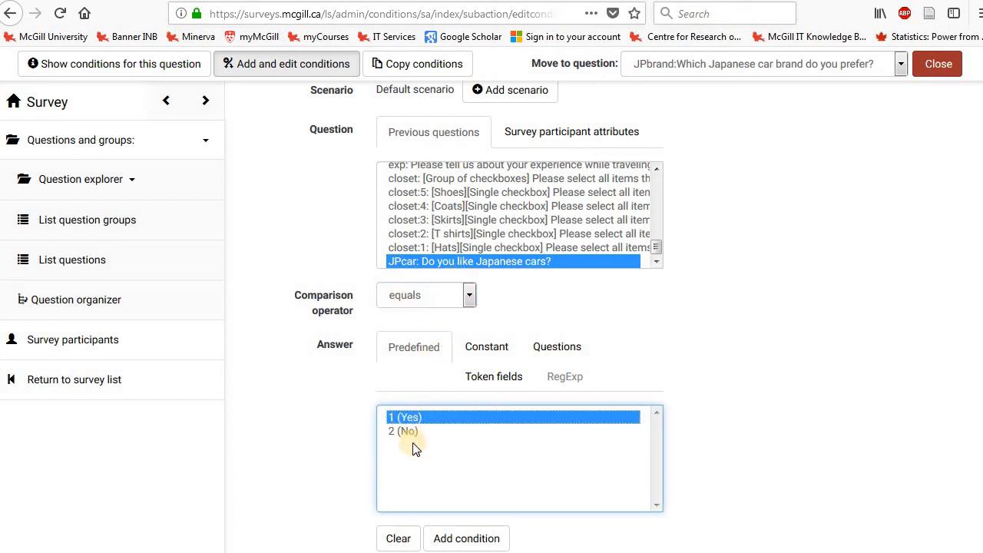
{"action": "left_click", "coordinate": [808, 401]}
{"action": "scroll", "coordinate": [808, 401], "scroll_direction": "down", "scroll_amount": 2}
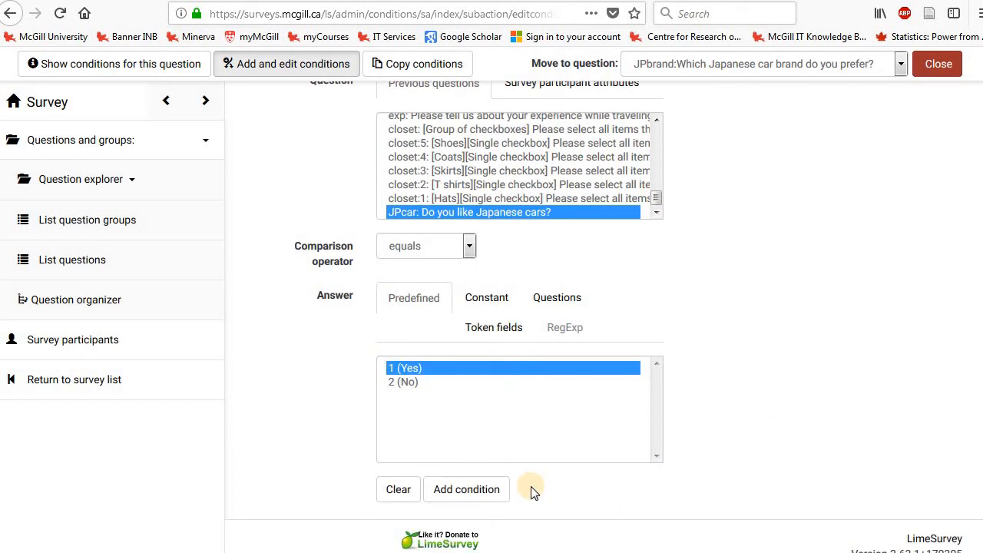
{"action": "left_click", "coordinate": [492, 496]}
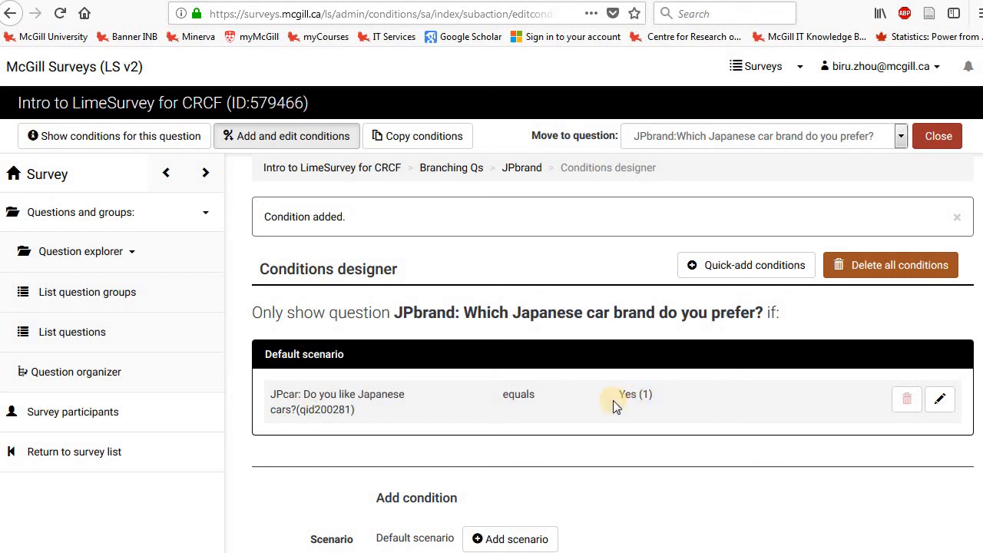
Review JPbrand's new condition in the default scenario, highlighting its operator, answer and source question
{"action": "double_click", "coordinate": [508, 395]}
{"action": "left_click_drag", "start_coordinate": [659, 396], "coordinate": [658, 396]}
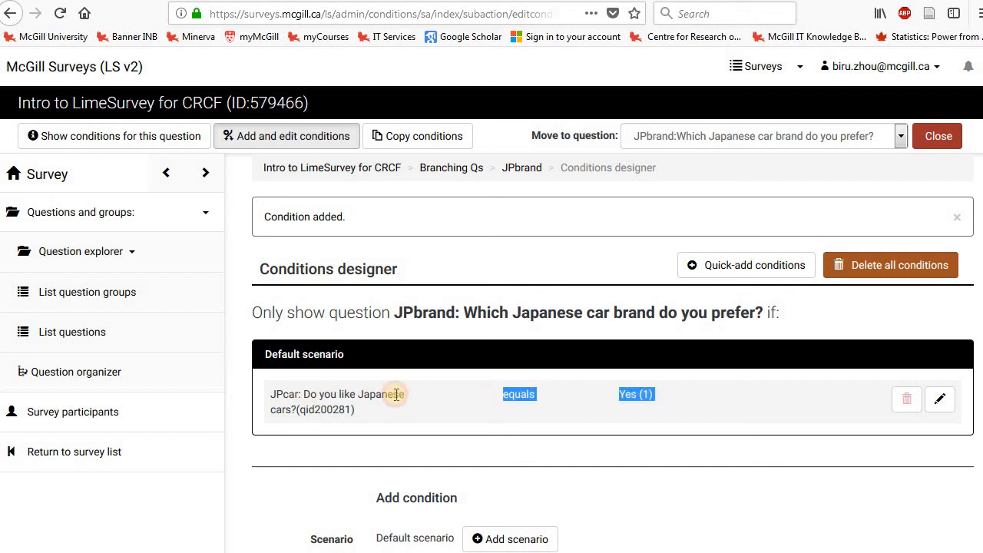
{"action": "left_click", "coordinate": [341, 395]}
{"action": "left_click_drag", "start_coordinate": [305, 395], "coordinate": [411, 408]}
{"action": "left_click", "coordinate": [415, 414]}
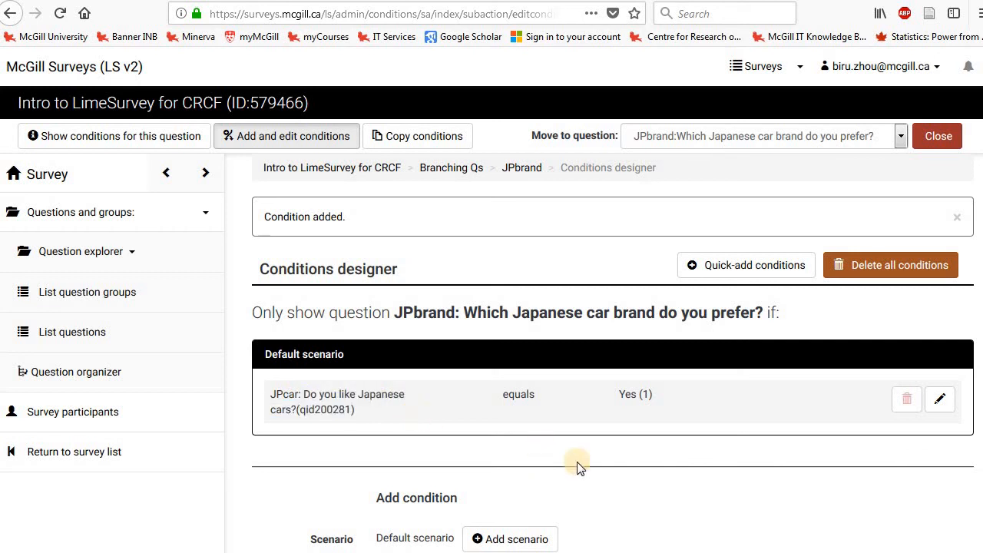
{"action": "scroll", "coordinate": [588, 469], "scroll_direction": "down", "scroll_amount": 3}
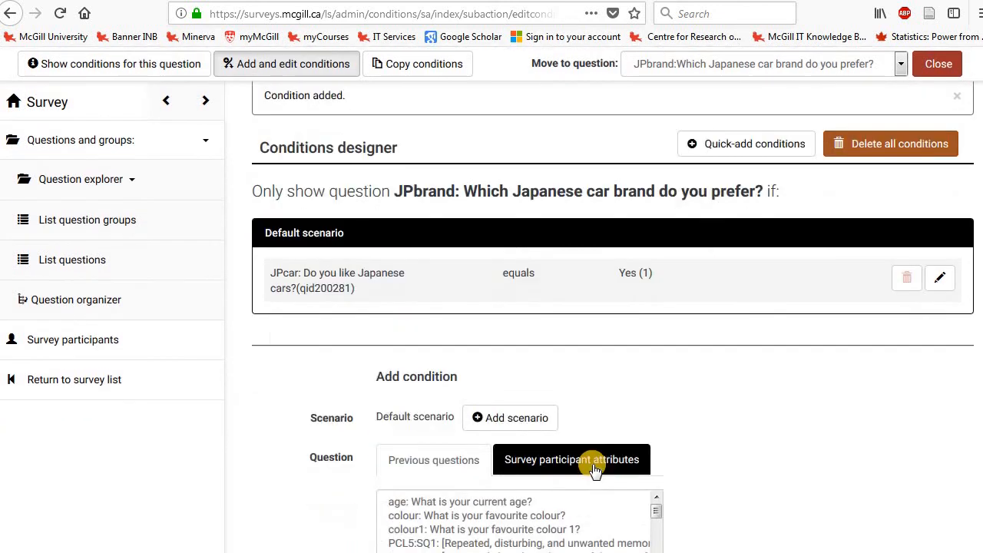
{"action": "scroll", "coordinate": [653, 456], "scroll_direction": "up", "scroll_amount": 3}
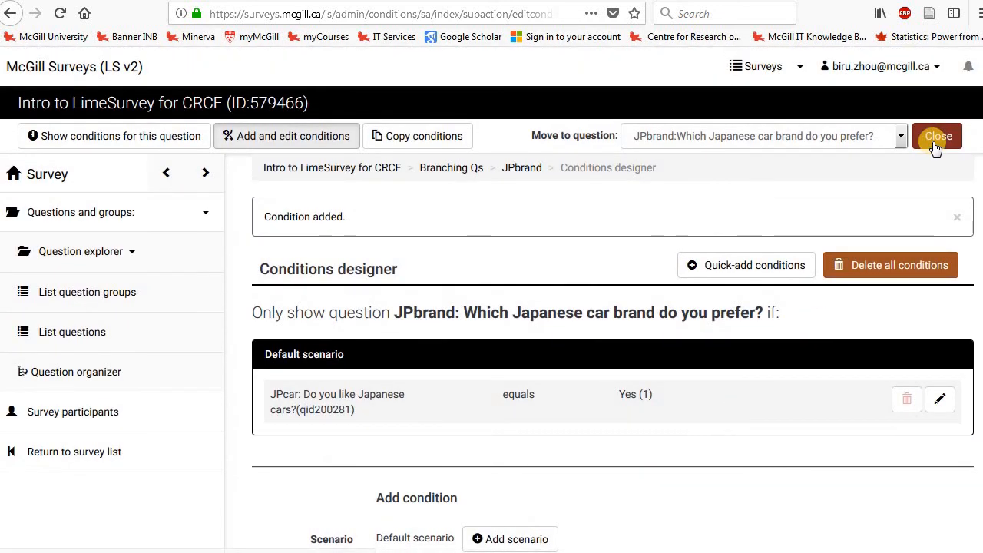
Close the conditions designer and highlight the relevance equation in the JPbrand question summary
{"action": "left_click", "coordinate": [936, 146]}
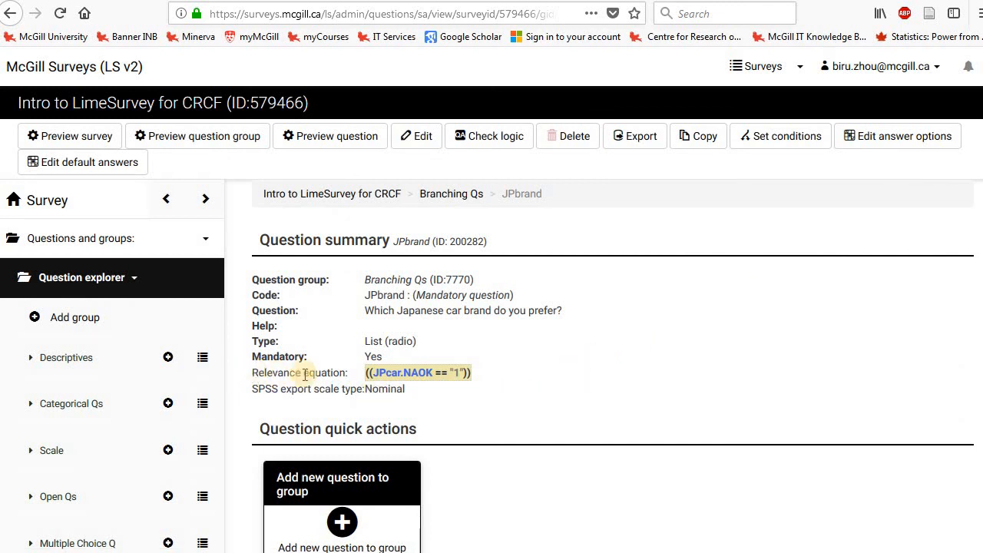
{"action": "left_click_drag", "start_coordinate": [364, 374], "coordinate": [492, 376]}
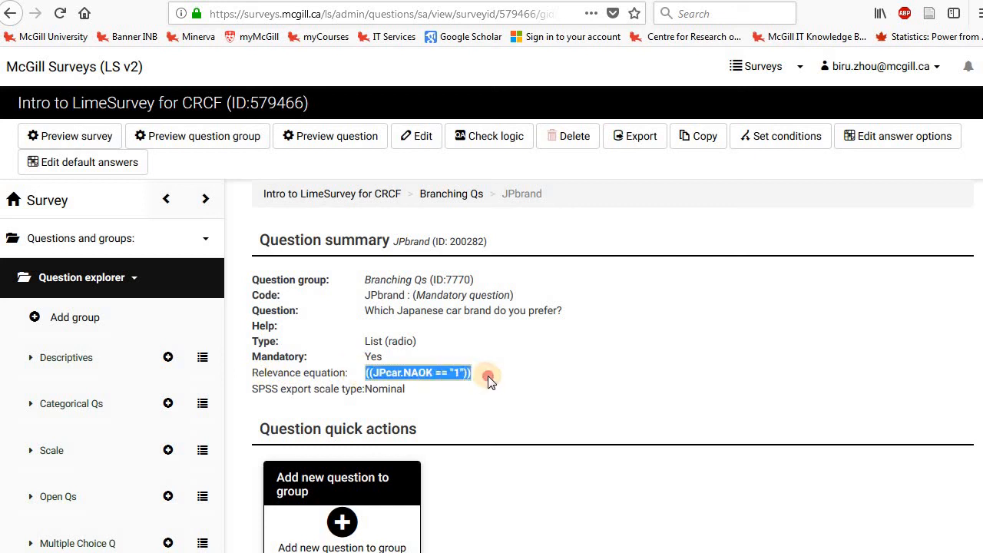
{"action": "left_click", "coordinate": [521, 387]}
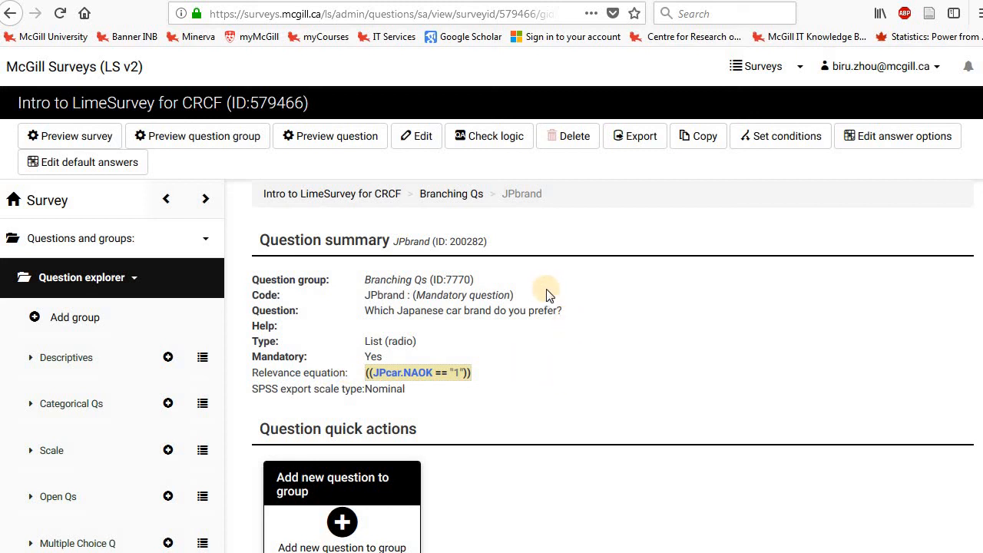
Preview the Branching Qs group and test the branching by answering the Japanese cars question with No and with Yes
{"action": "left_click", "coordinate": [230, 149]}
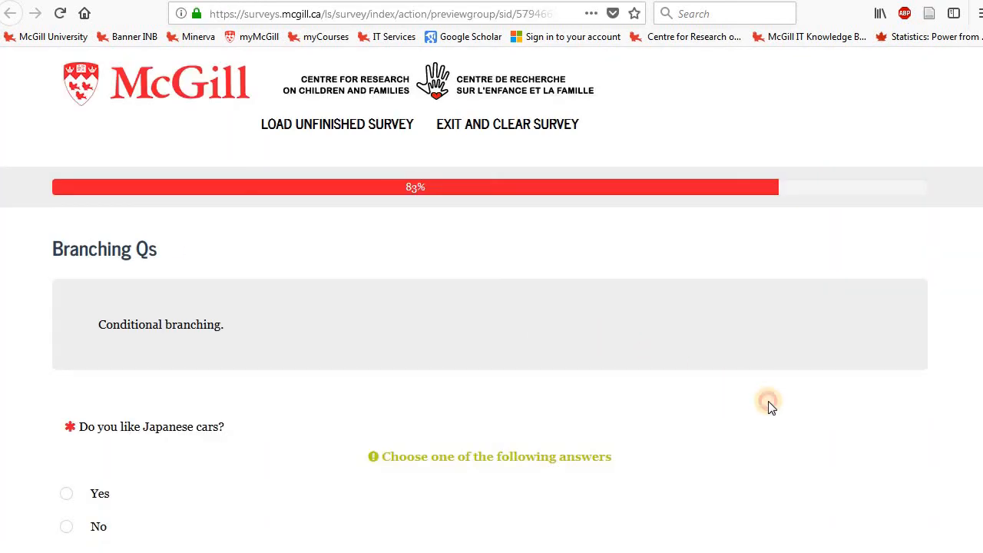
{"action": "scroll", "coordinate": [760, 398], "scroll_direction": "down", "scroll_amount": 4}
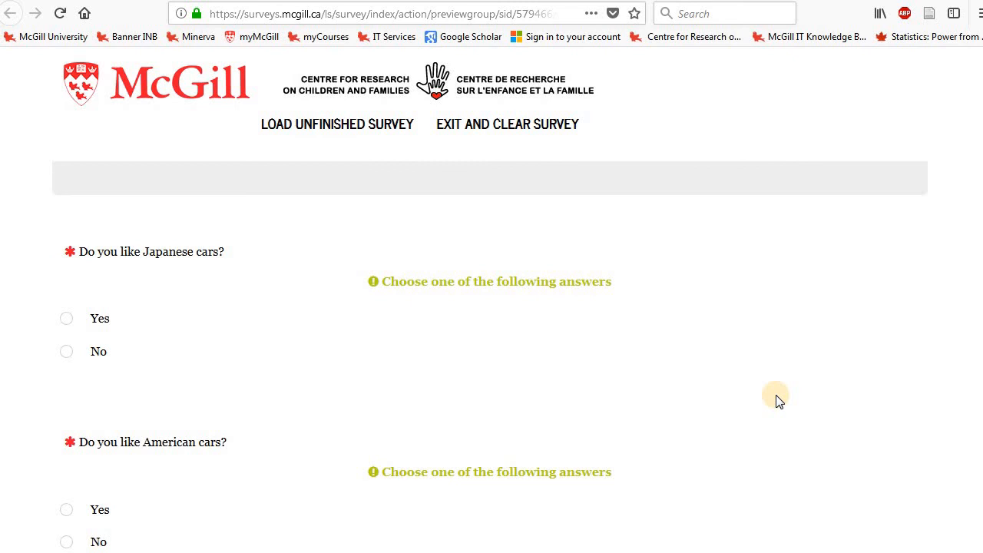
{"action": "scroll", "coordinate": [776, 399], "scroll_direction": "down", "scroll_amount": 1}
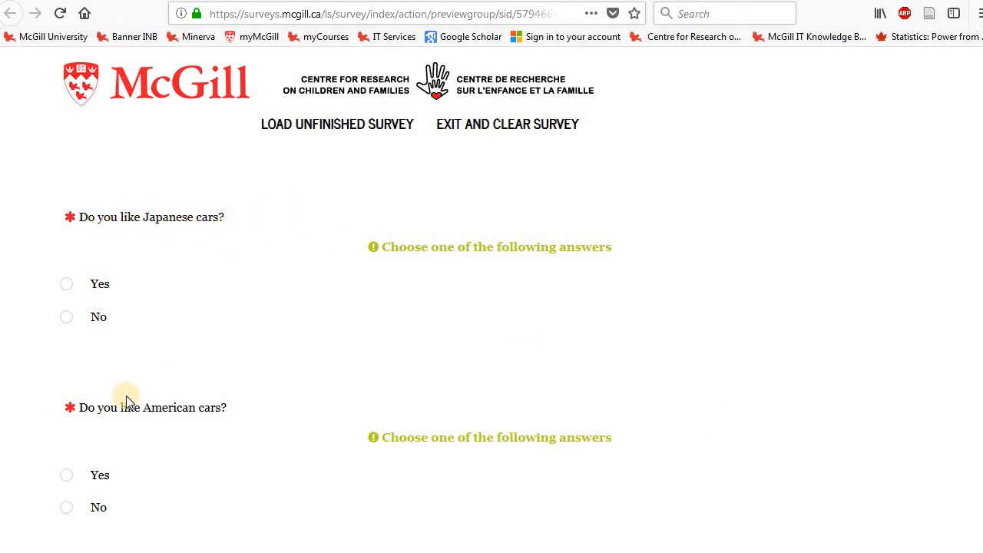
{"action": "left_click", "coordinate": [67, 318]}
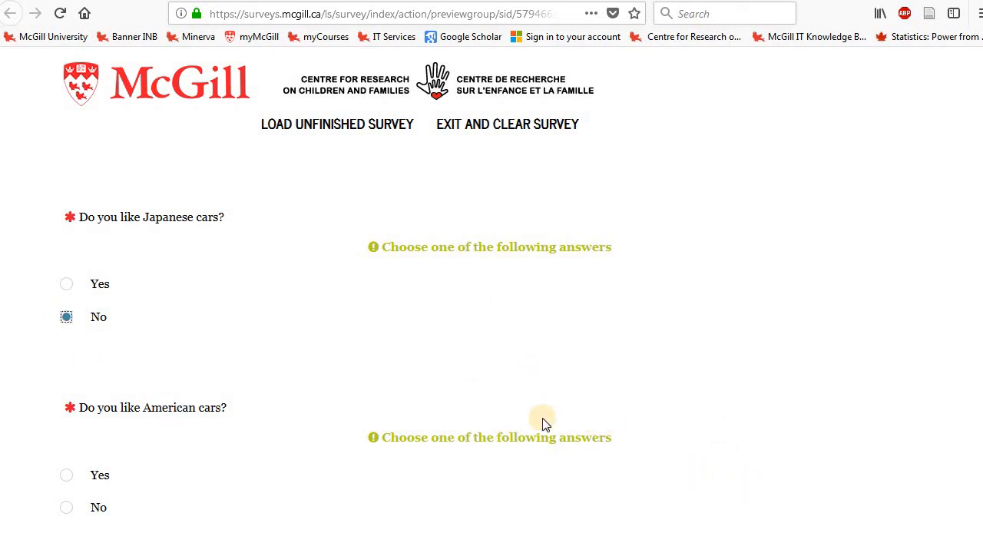
{"action": "left_click", "coordinate": [66, 283]}
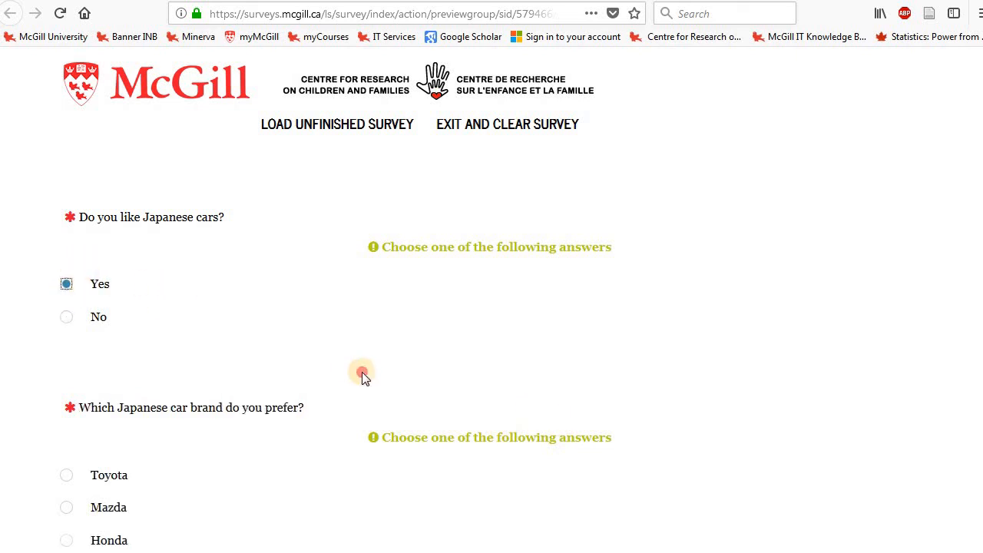
{"action": "scroll", "coordinate": [84, 236], "scroll_direction": "down", "scroll_amount": 2}
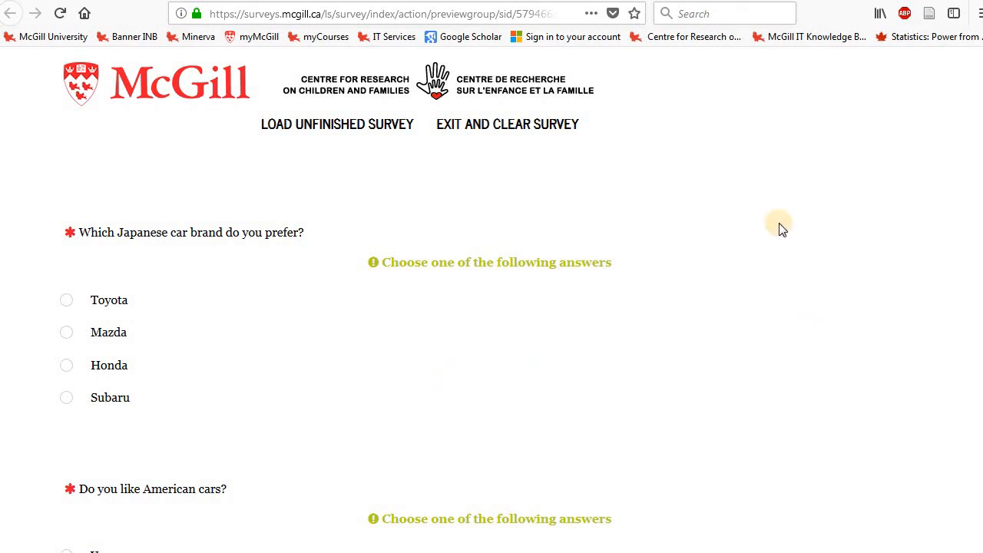
{"action": "scroll", "coordinate": [780, 204], "scroll_direction": "up", "scroll_amount": 2}
{"action": "scroll", "coordinate": [780, 205], "scroll_direction": "up", "scroll_amount": 4}
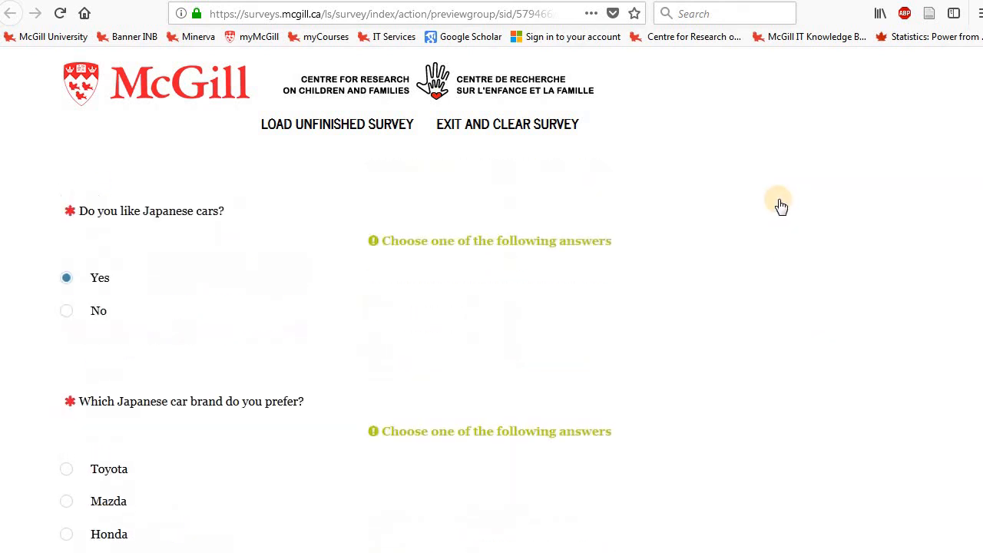